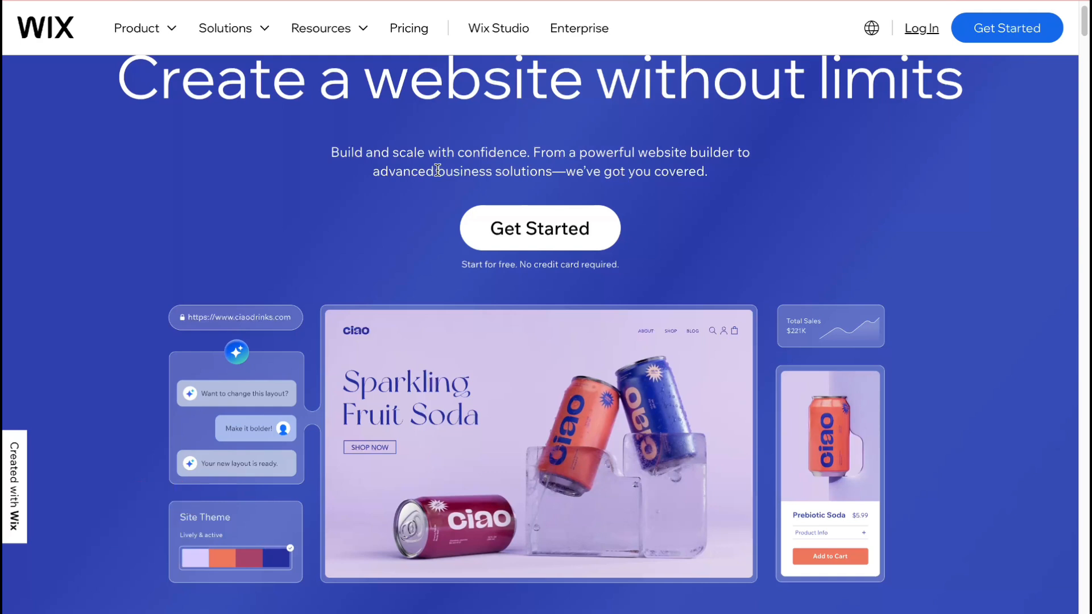
- Create a new site from the account's site list and choose to set it up without the AI chat
{"action": "scroll", "coordinate": [437, 170], "scroll_direction": "up", "scroll_amount": 1}
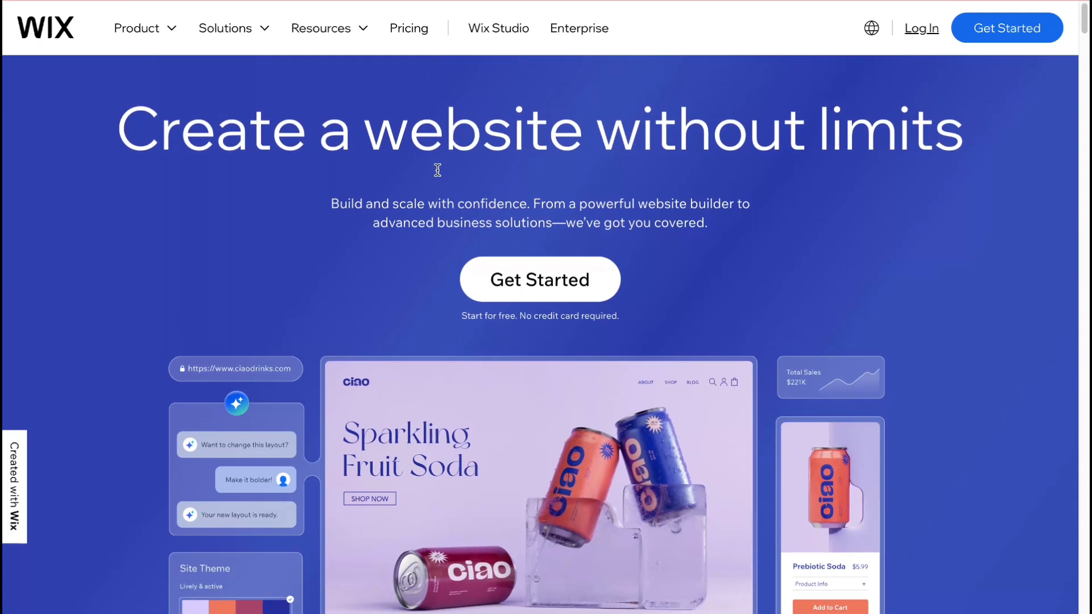
{"action": "left_click", "coordinate": [538, 287]}
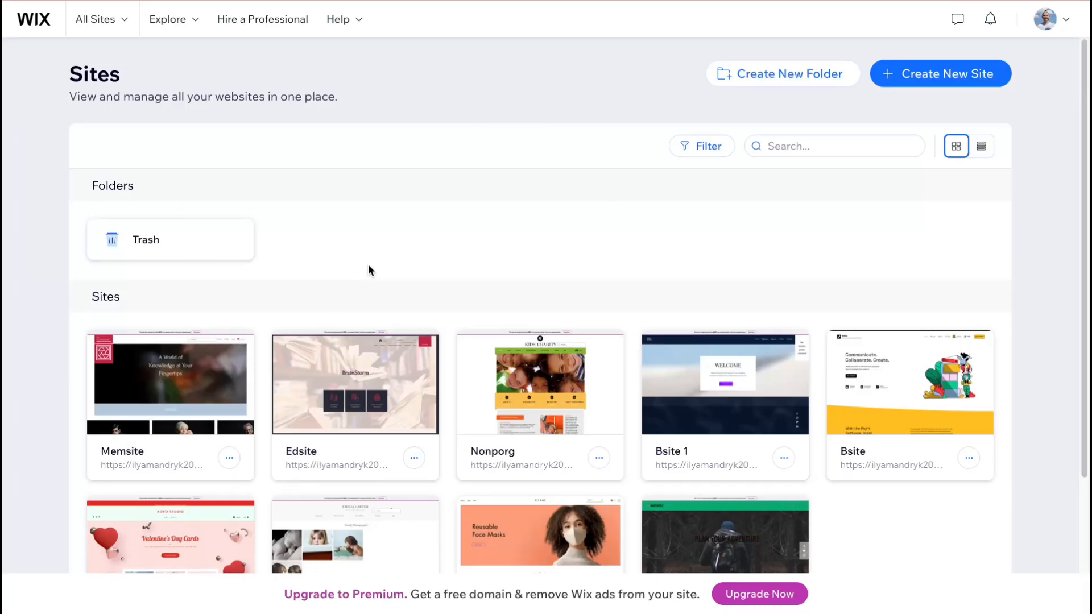
{"action": "scroll", "coordinate": [368, 267], "scroll_direction": "down", "scroll_amount": 1}
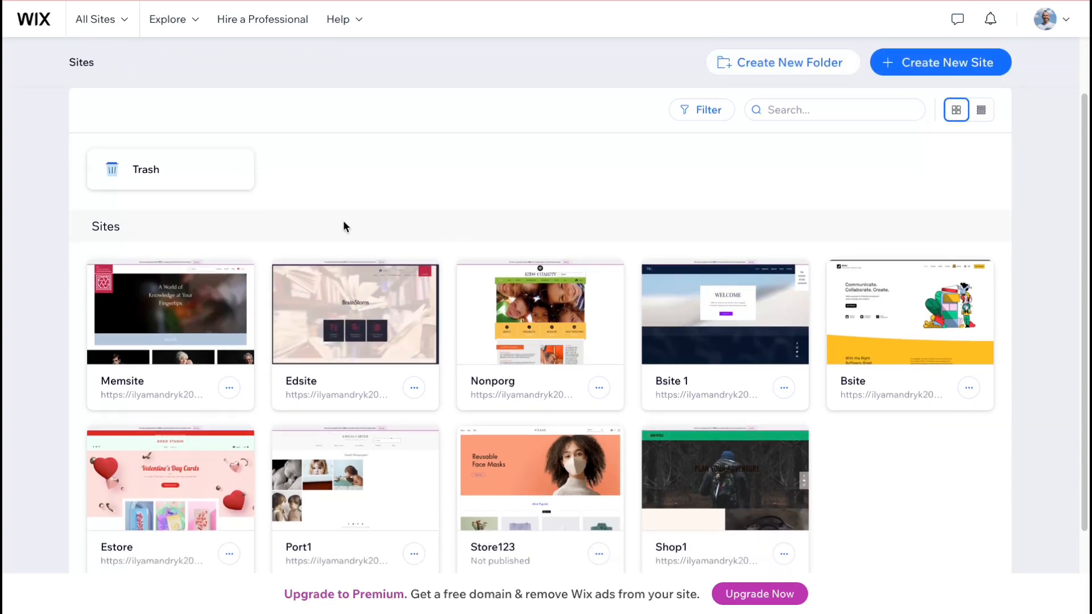
{"action": "mouse_move", "coordinate": [181, 355]}
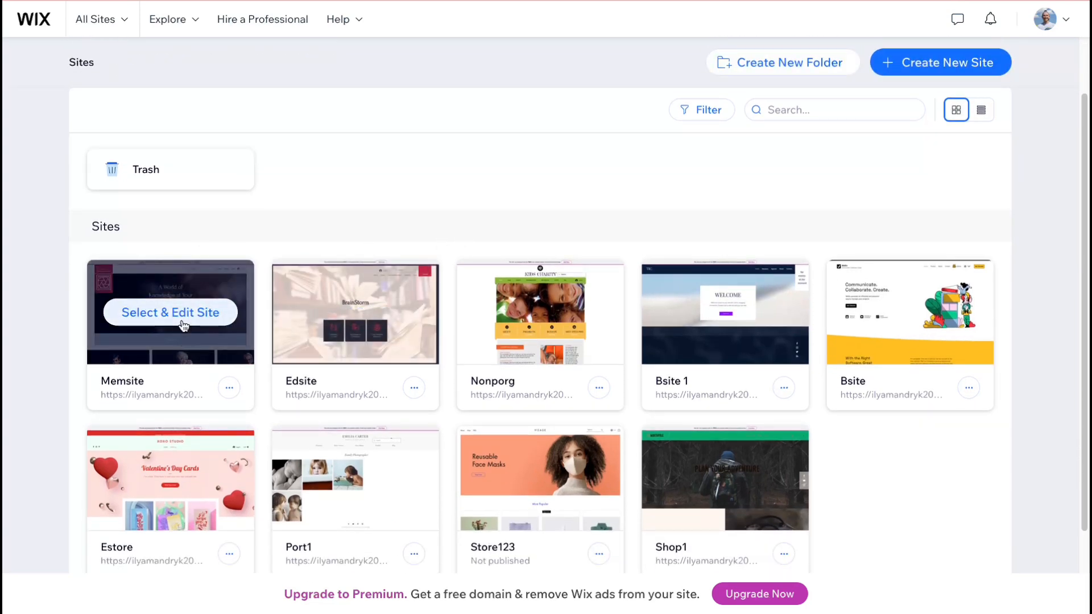
{"action": "scroll", "coordinate": [183, 325], "scroll_direction": "down", "scroll_amount": 2}
{"action": "mouse_move", "coordinate": [775, 446]}
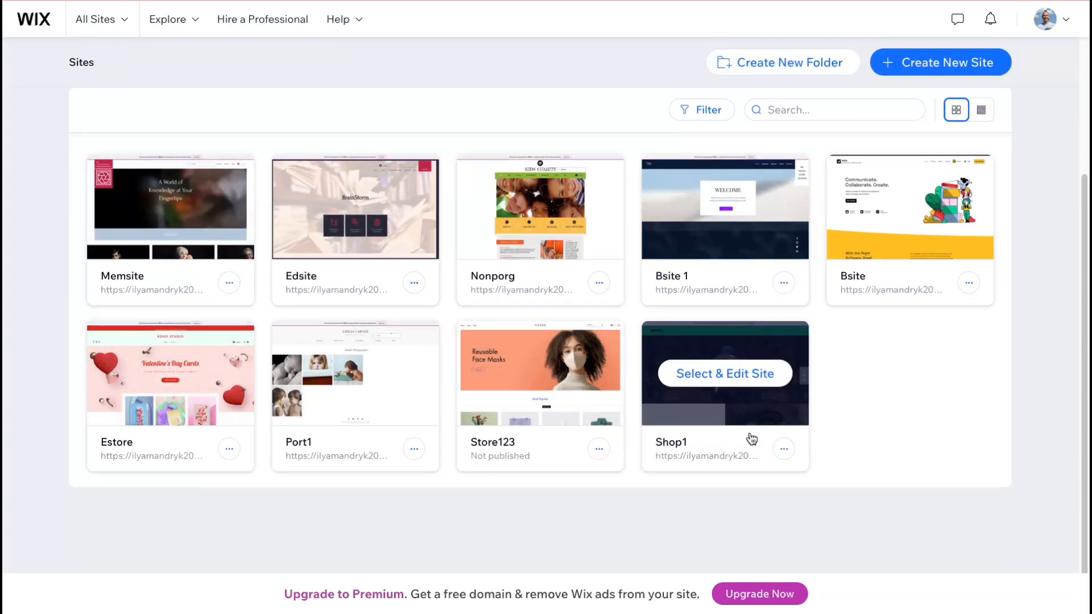
{"action": "scroll", "coordinate": [751, 438], "scroll_direction": "up", "scroll_amount": 3}
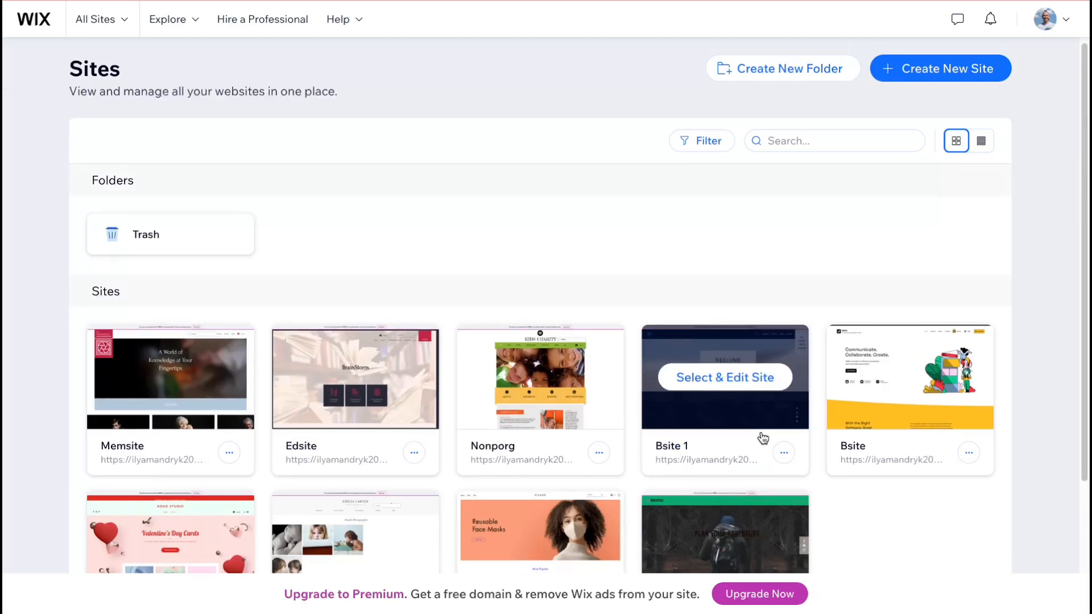
{"action": "left_click", "coordinate": [942, 71]}
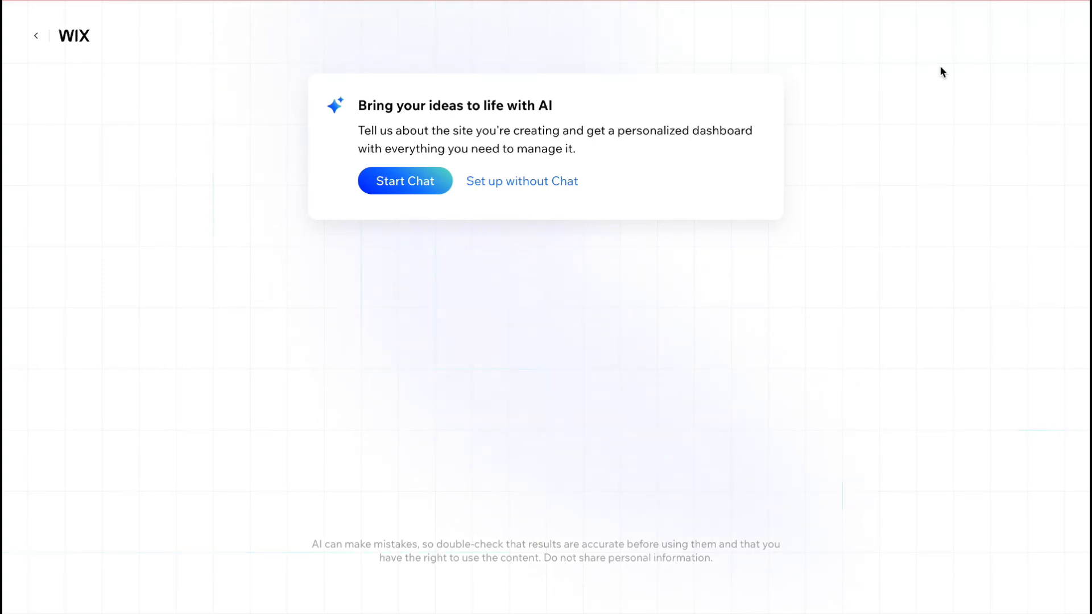
{"action": "left_click", "coordinate": [571, 180]}
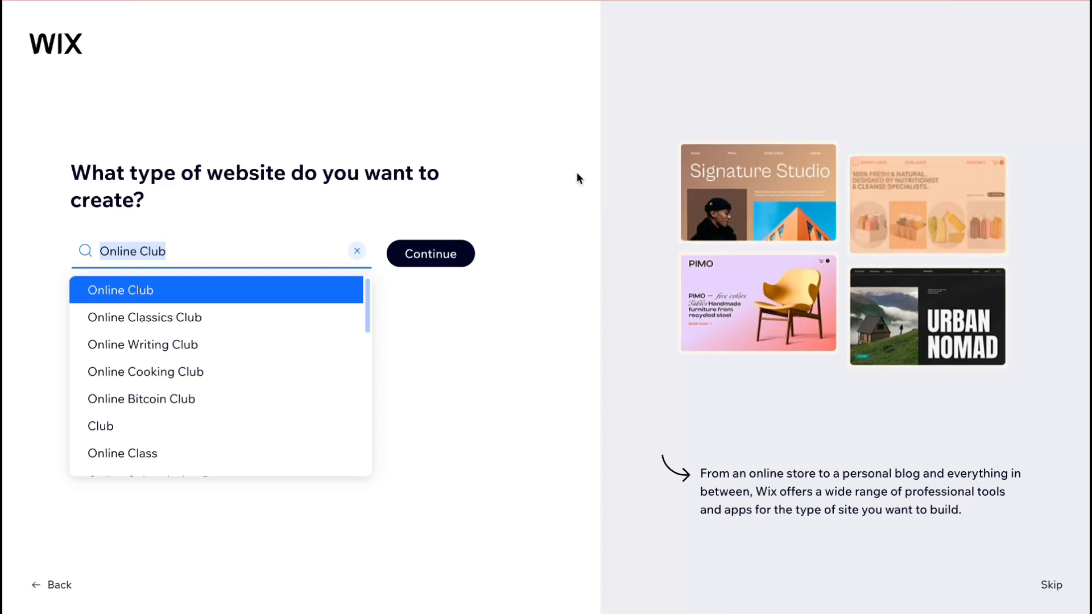
- Set the website type to Landing Page and continue the setup
{"action": "type", "text": "д"}
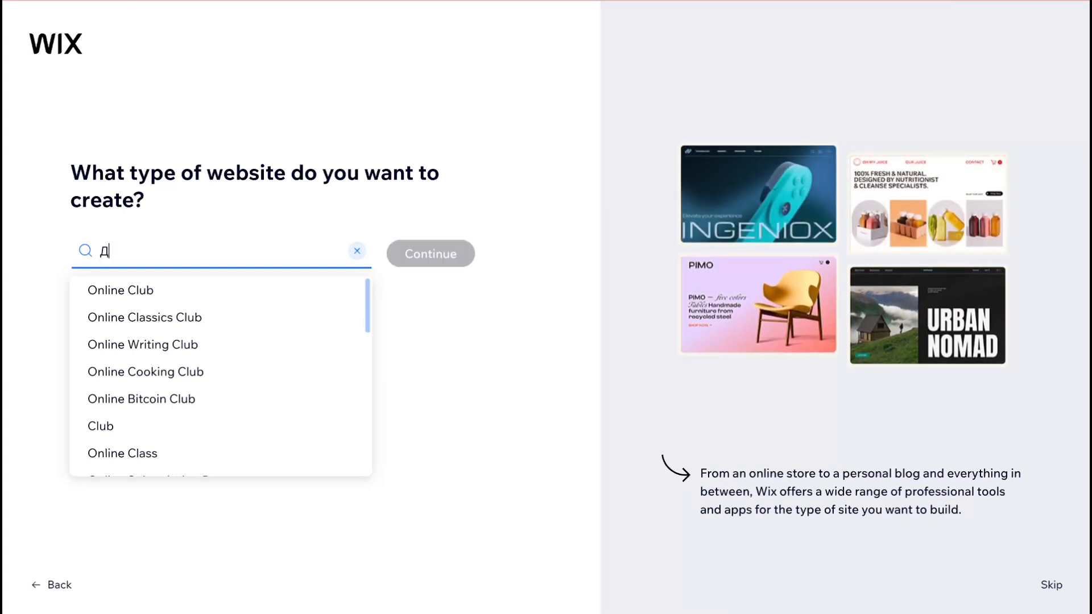
{"action": "key", "text": "BackSpace"}
{"action": "type", "text": "Landi"}
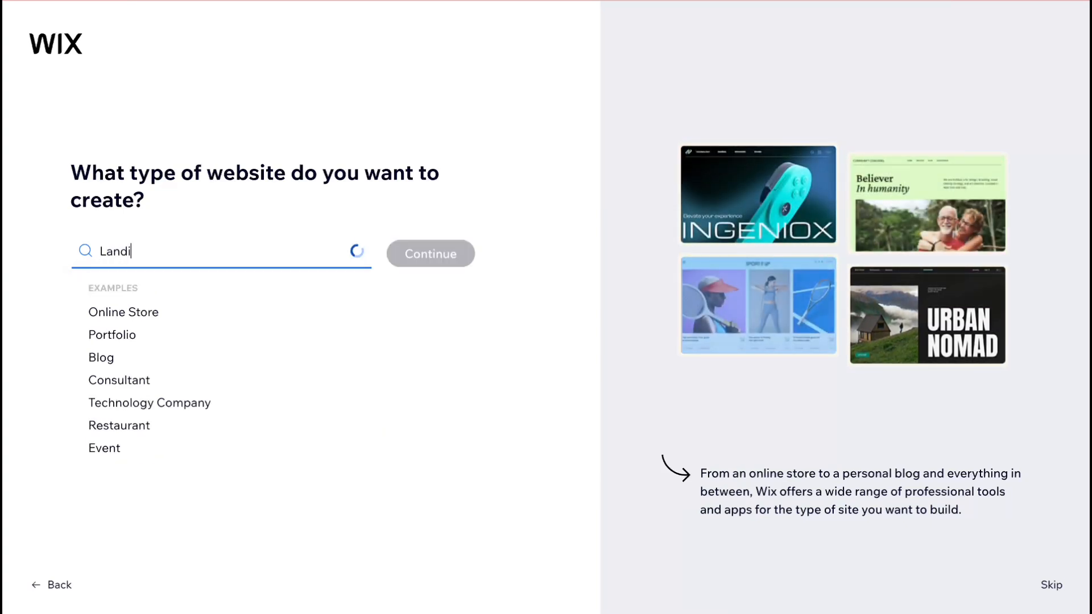
{"action": "type", "text": "ng Page"}
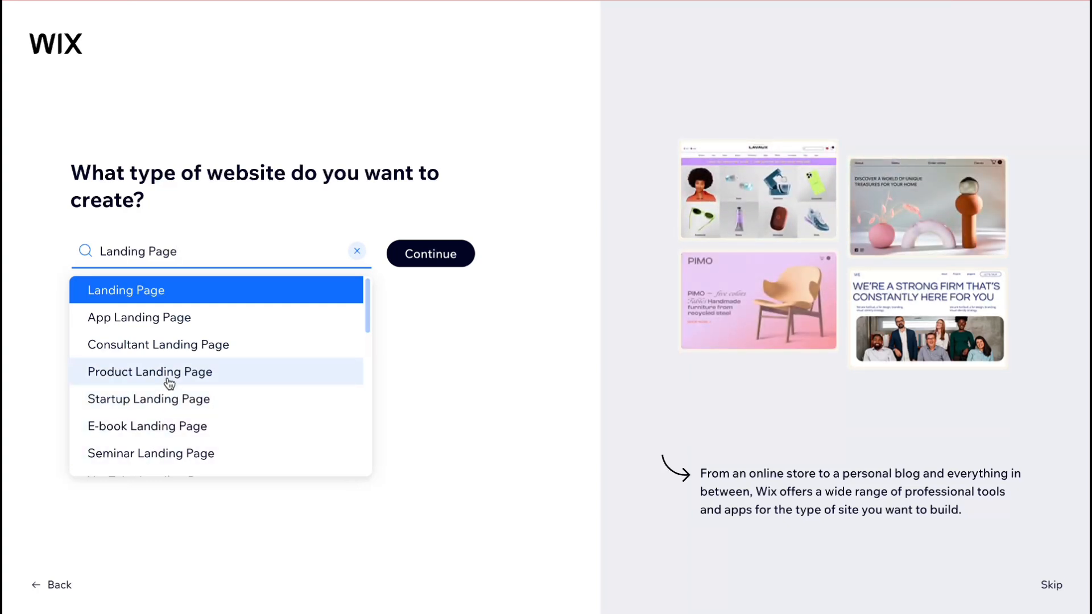
{"action": "left_click", "coordinate": [171, 290]}
{"action": "left_click", "coordinate": [126, 299]}
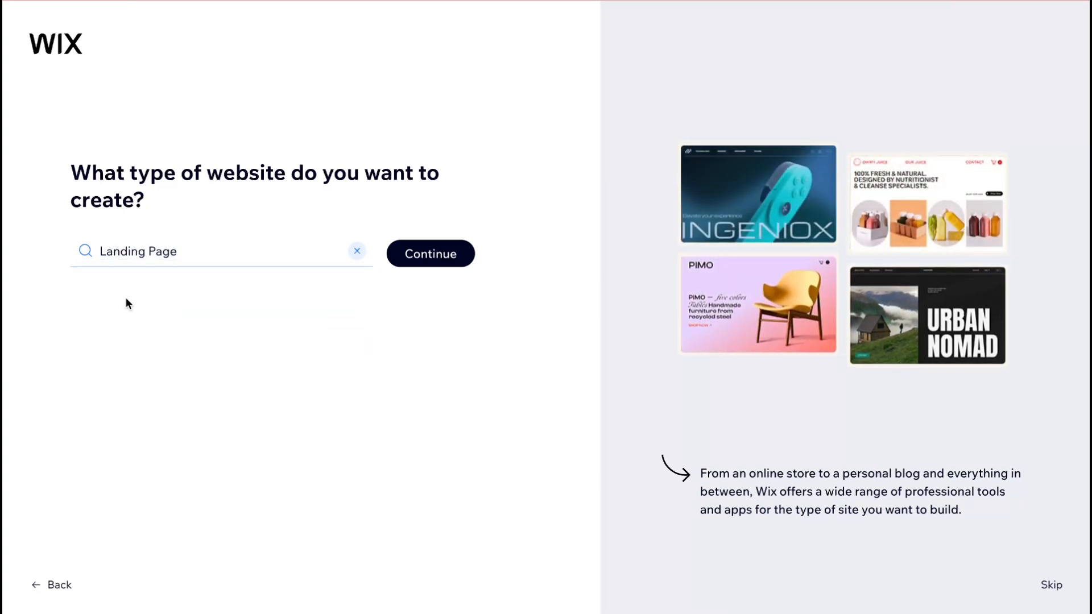
{"action": "left_click", "coordinate": [435, 257]}
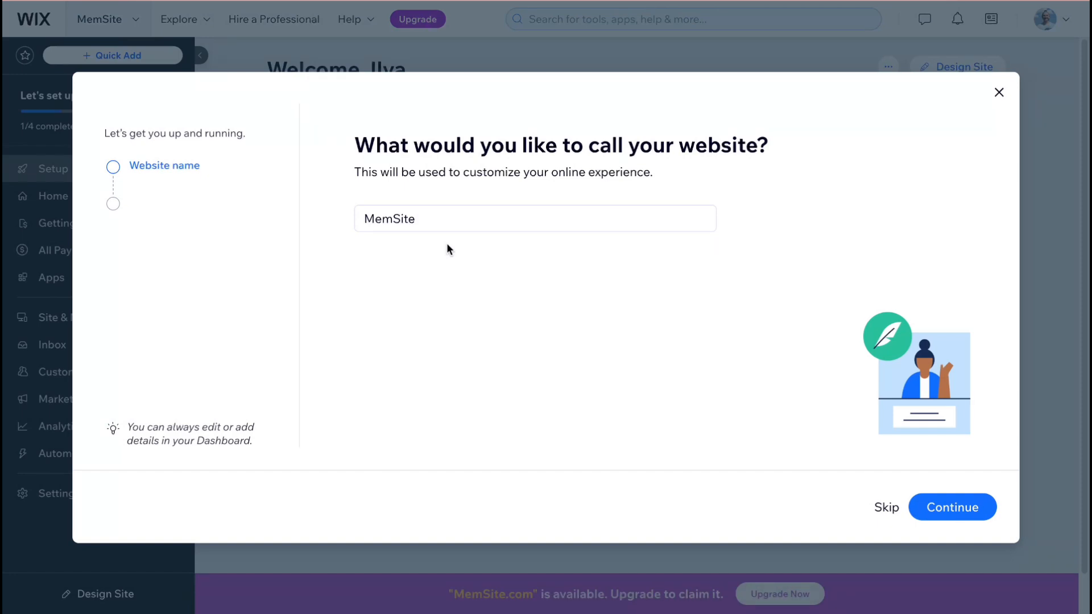
- Name the website LandPage and continue to the site goals
{"action": "left_click", "coordinate": [454, 223]}
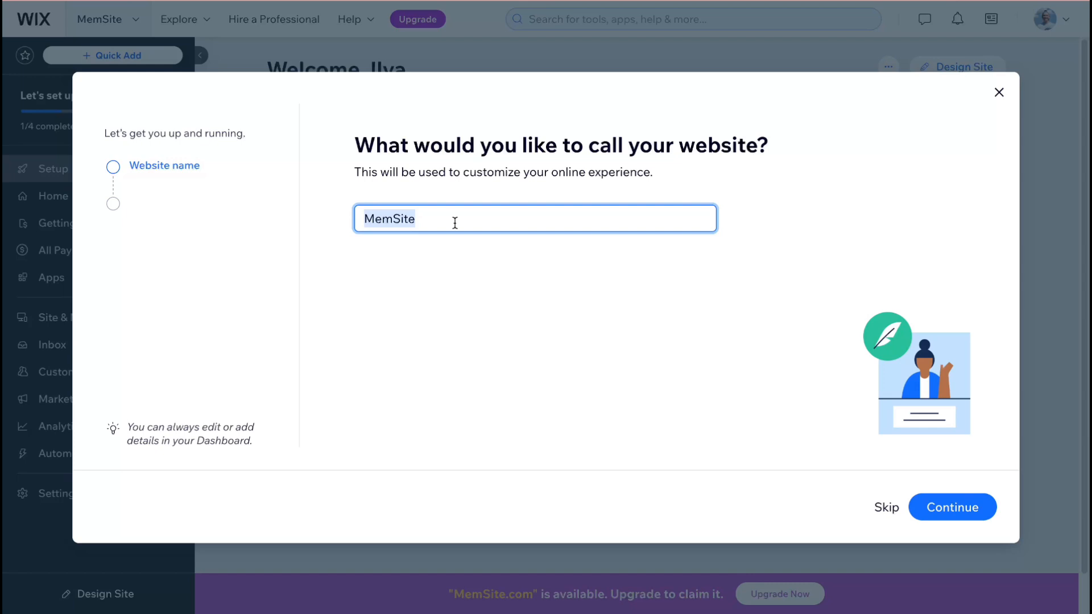
{"action": "type", "text": "LandPage"}
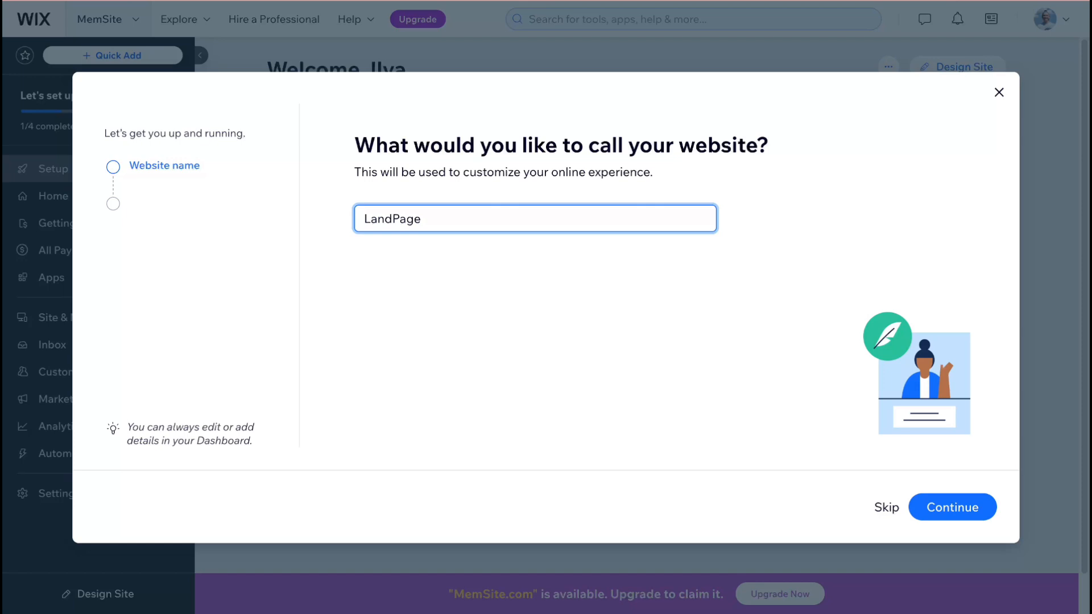
{"action": "left_click", "coordinate": [979, 505]}
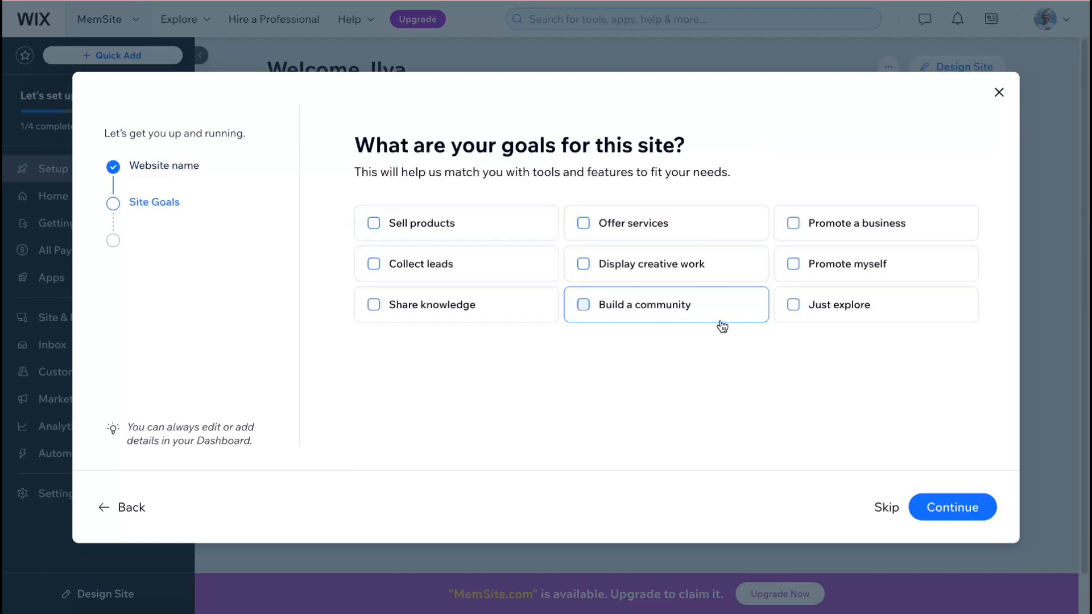
- Choose Sell products as the site goal and continue to the app selection
{"action": "left_click_drag", "start_coordinate": [358, 147], "coordinate": [842, 154]}
{"action": "left_click", "coordinate": [838, 146]}
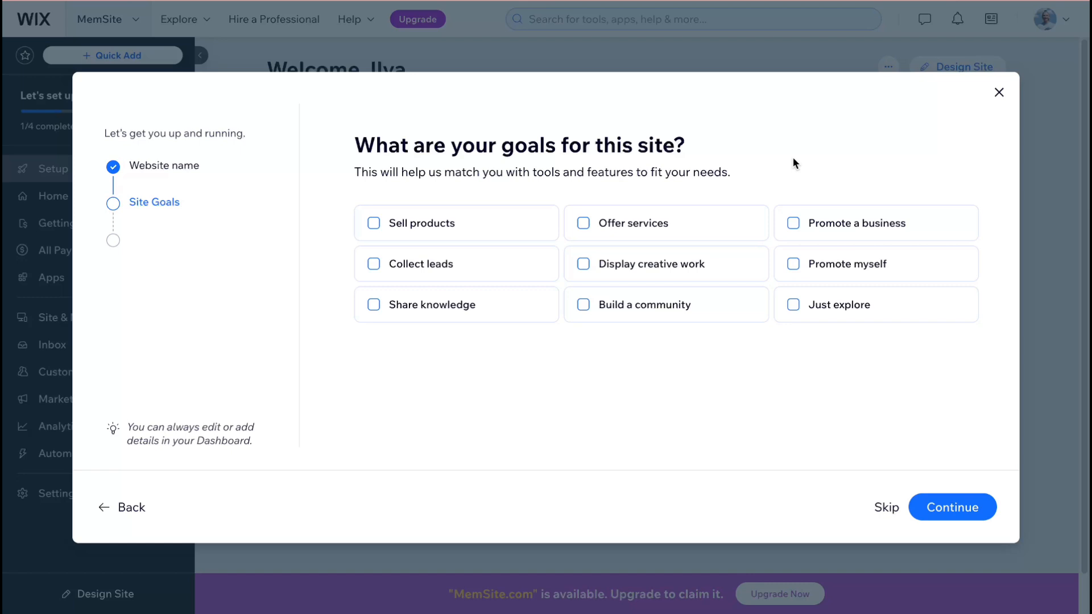
{"action": "left_click", "coordinate": [443, 223]}
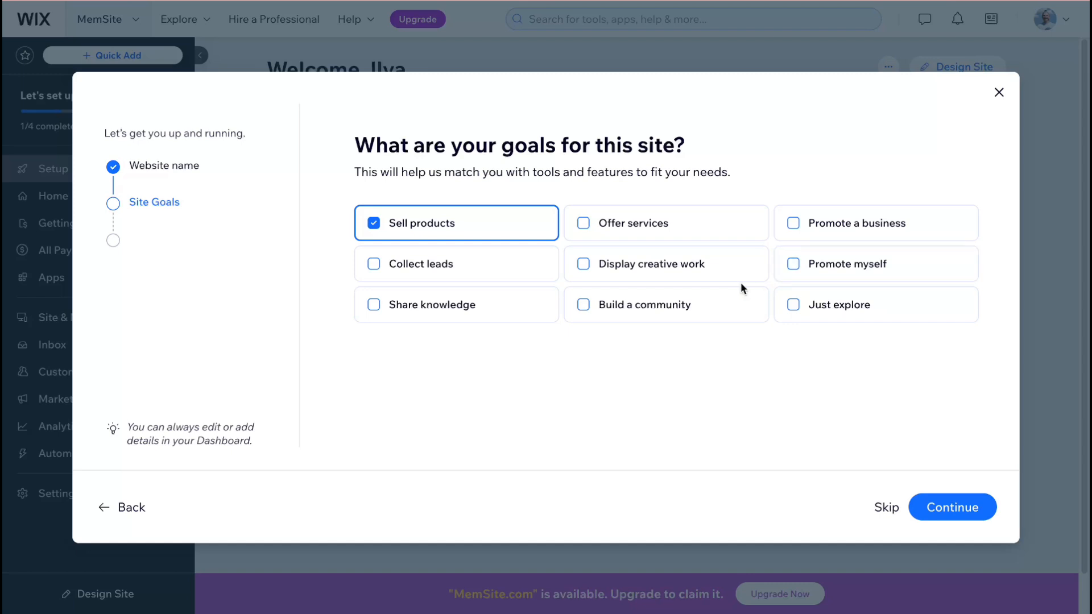
{"action": "left_click", "coordinate": [985, 510]}
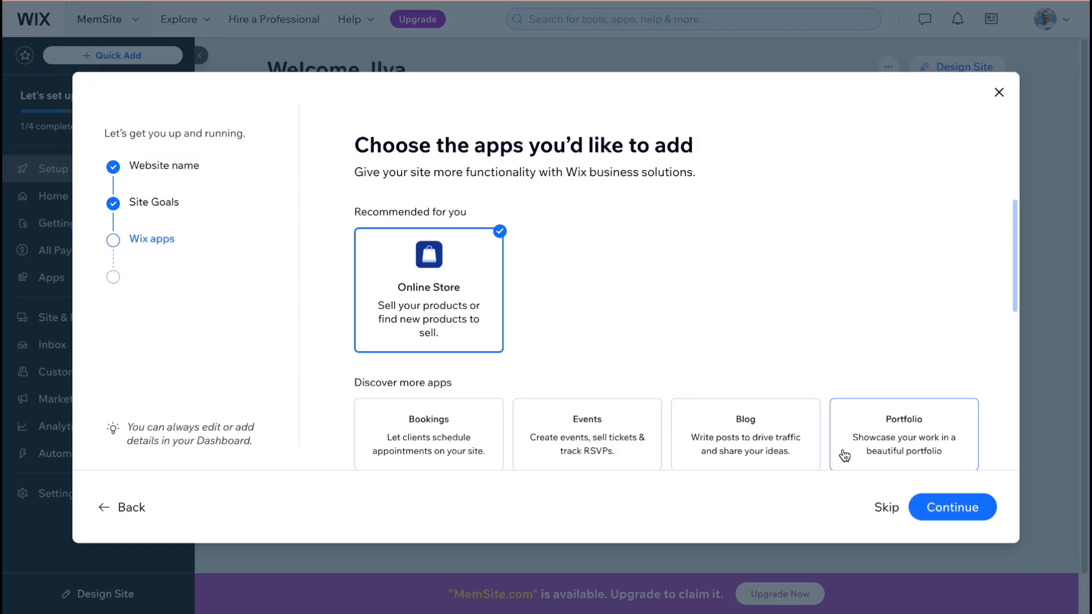
- Review the available apps, keep only the recommended Online Store selected, and continue to the site dashboard
{"action": "left_click_drag", "start_coordinate": [354, 146], "coordinate": [828, 142]}
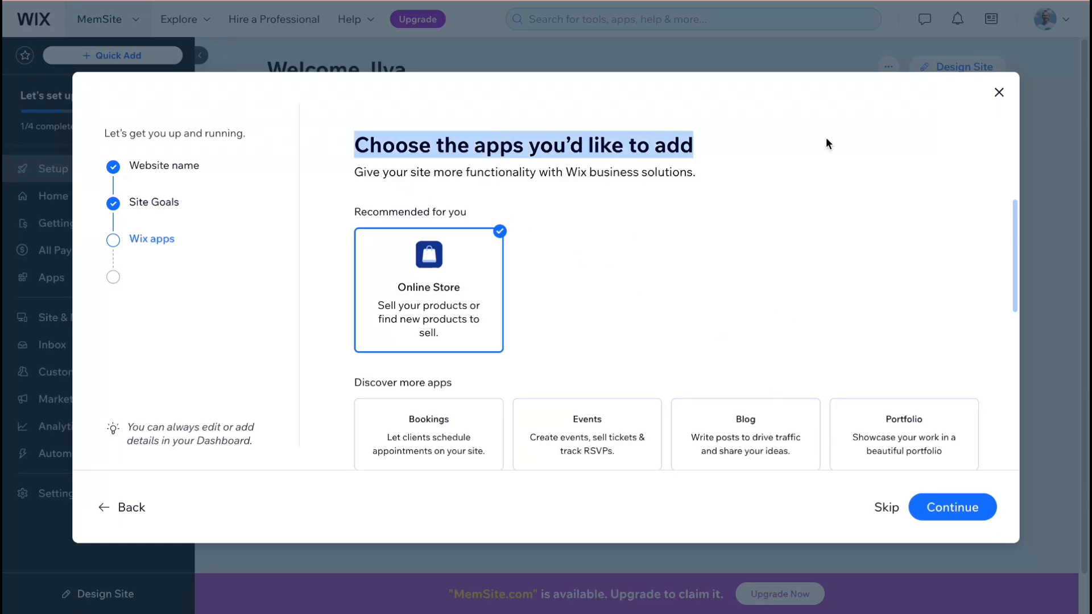
{"action": "scroll", "coordinate": [716, 254], "scroll_direction": "down", "scroll_amount": 1}
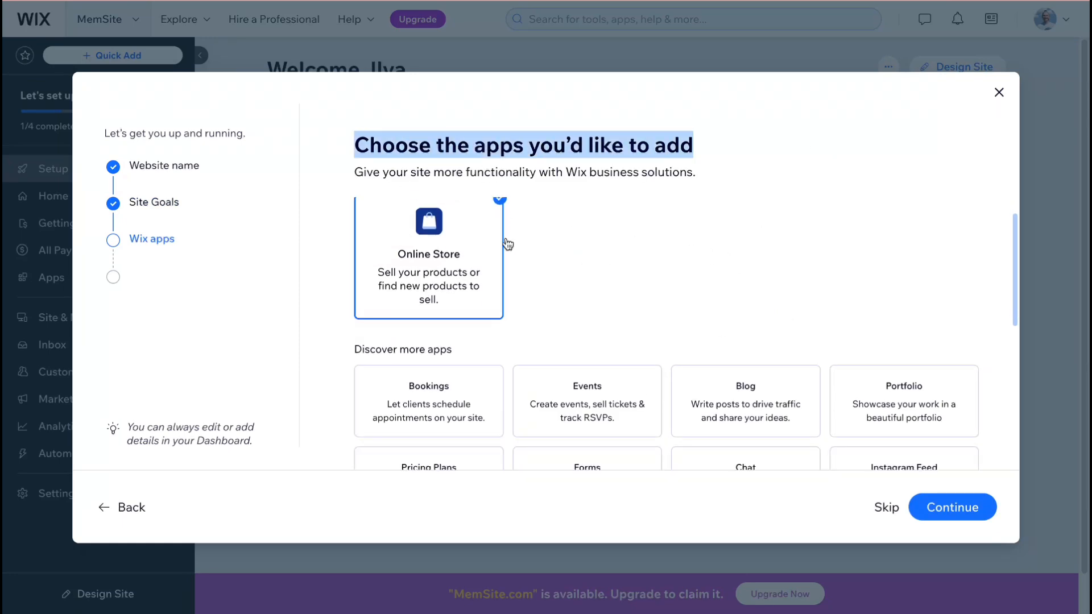
{"action": "scroll", "coordinate": [565, 233], "scroll_direction": "down", "scroll_amount": 3}
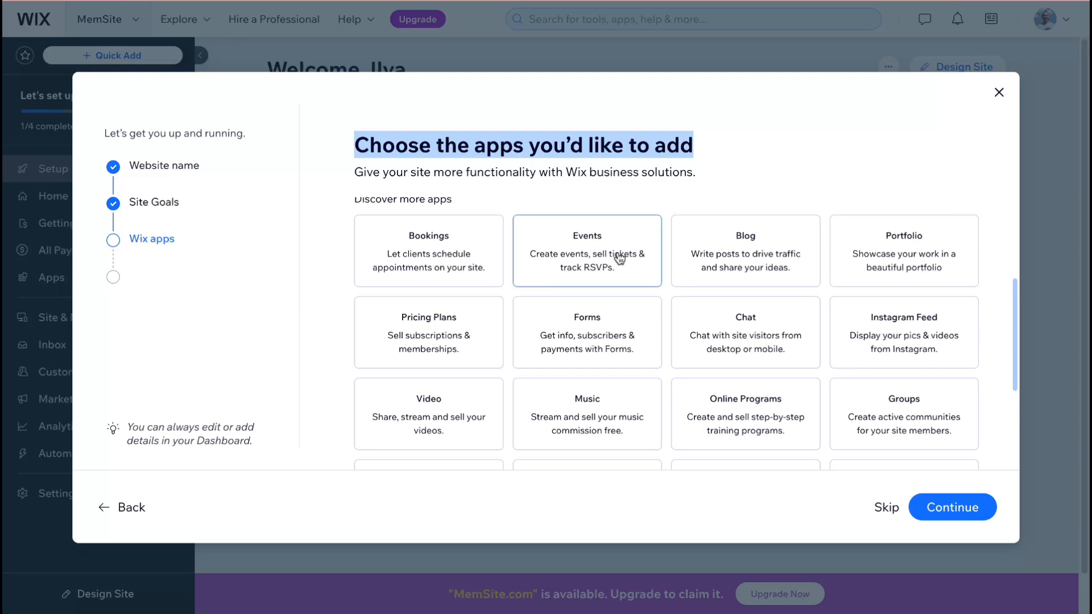
{"action": "scroll", "coordinate": [654, 275], "scroll_direction": "down", "scroll_amount": 2}
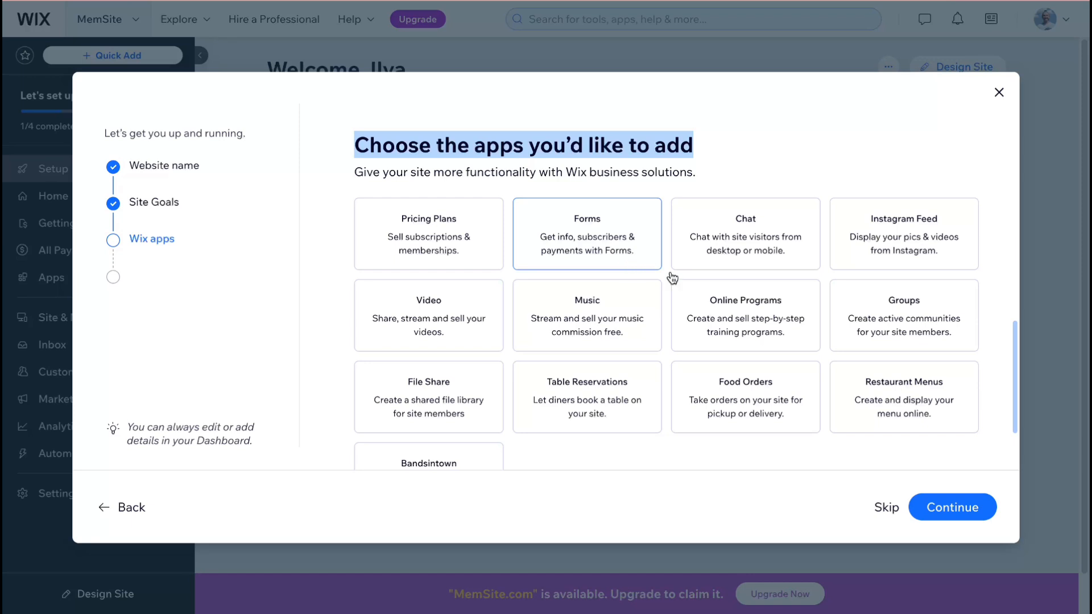
{"action": "left_click", "coordinate": [949, 504]}
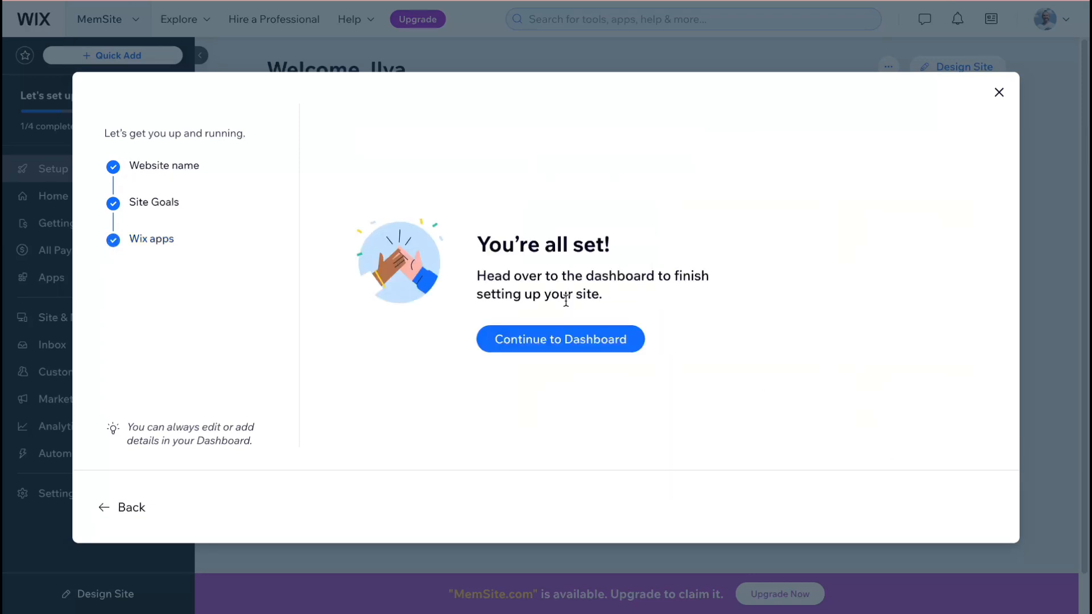
{"action": "left_click", "coordinate": [554, 345]}
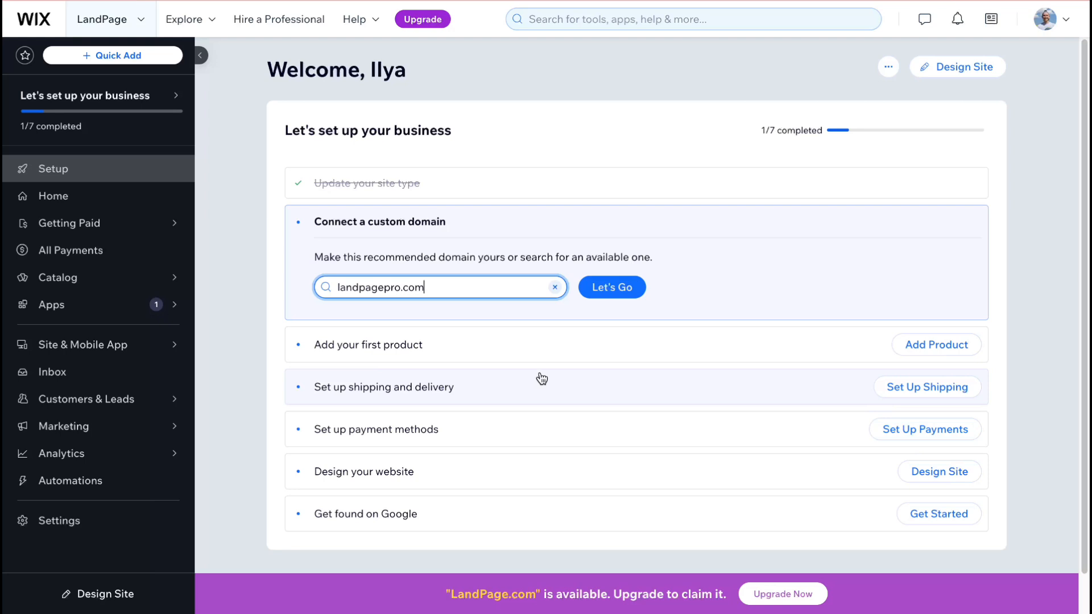
- Start designing the website from the setup checklist and choose to customize a template
{"action": "left_click", "coordinate": [551, 219]}
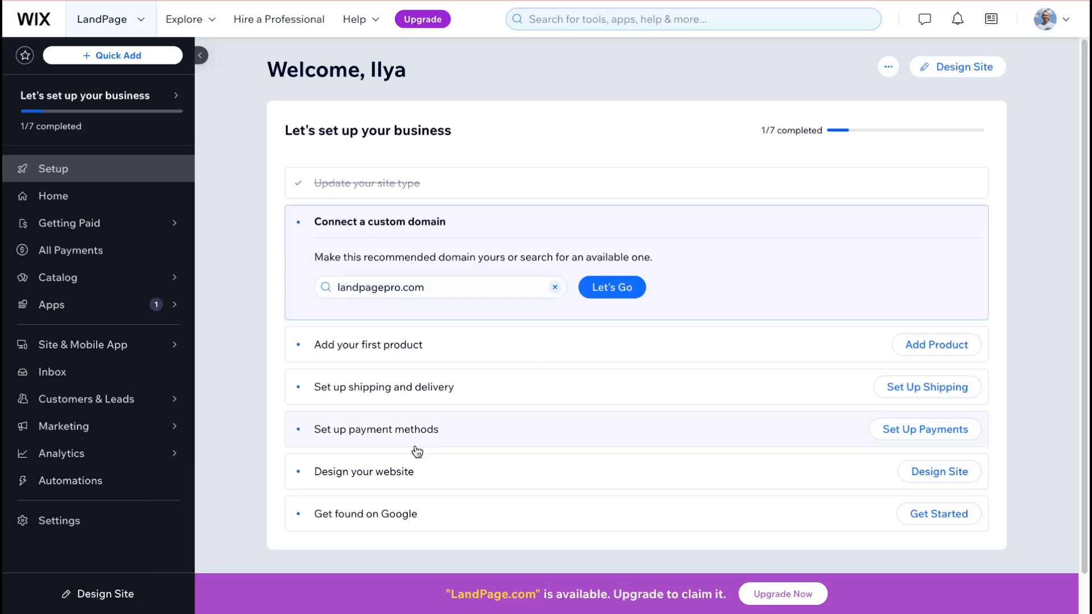
{"action": "left_click", "coordinate": [957, 473]}
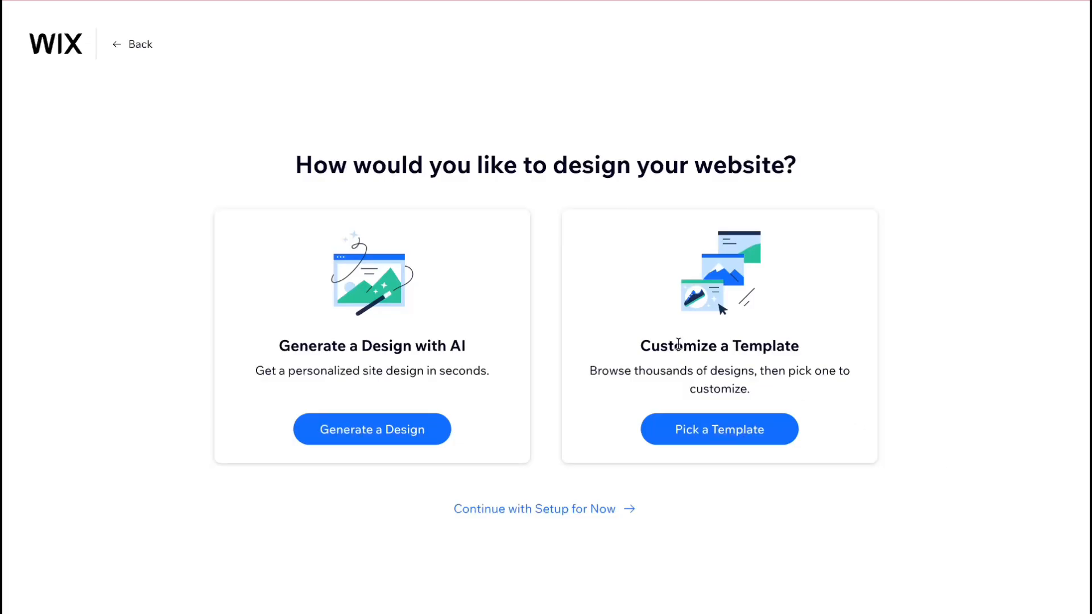
{"action": "left_click_drag", "start_coordinate": [297, 164], "coordinate": [797, 176]}
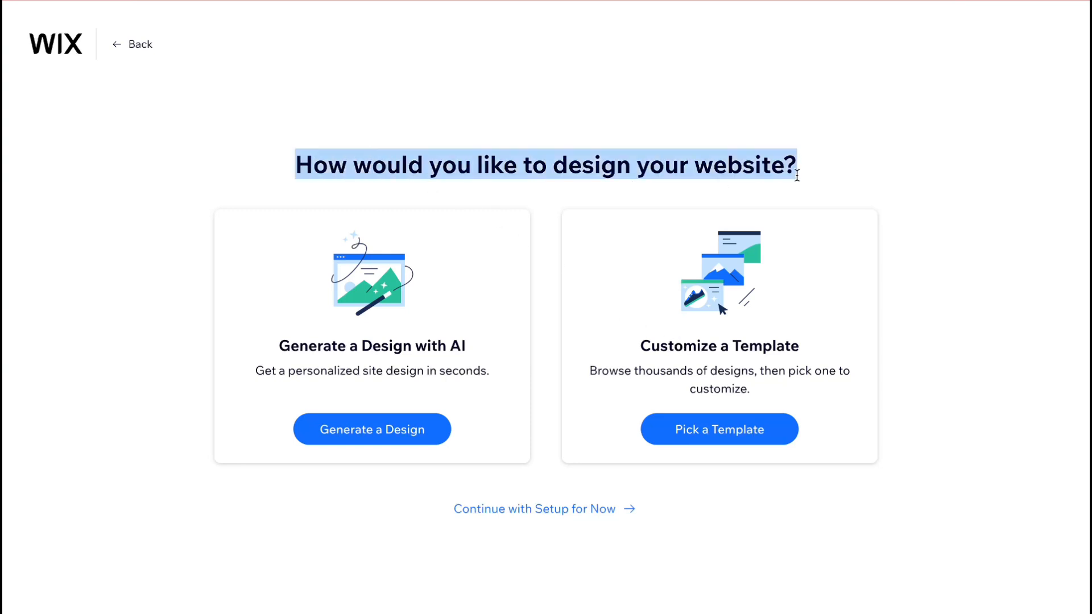
{"action": "left_click", "coordinate": [881, 160]}
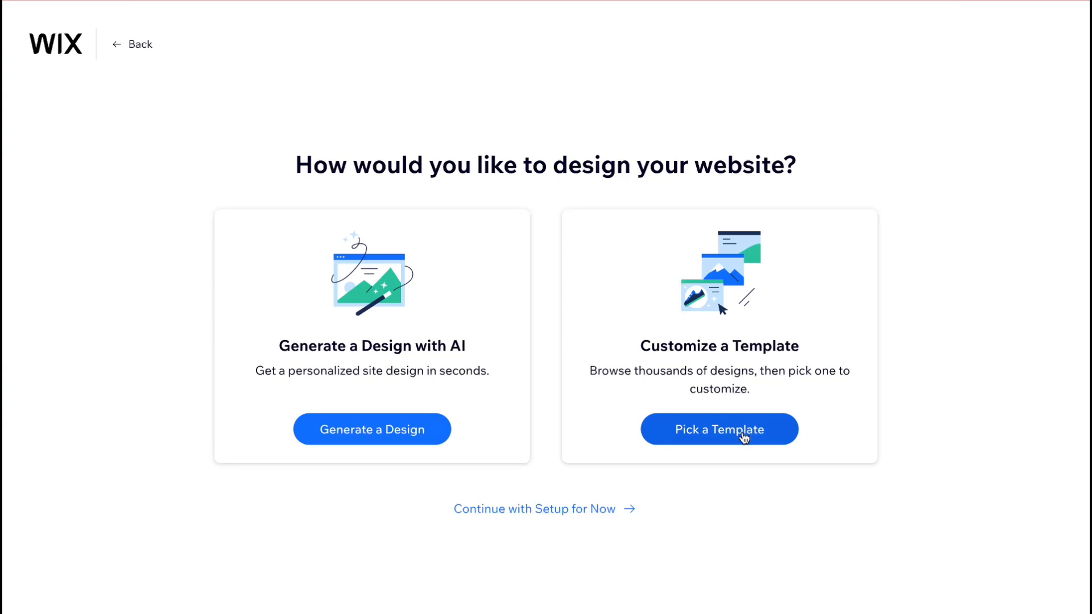
{"action": "left_click", "coordinate": [743, 437]}
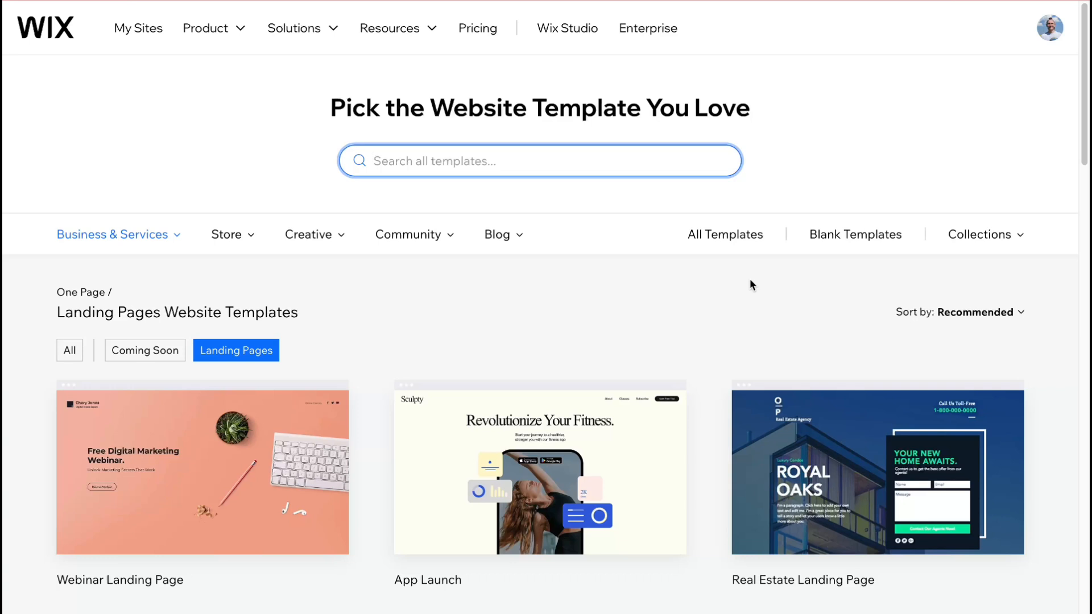
- Examine the landing page website templates offered in the gallery
{"action": "left_click_drag", "start_coordinate": [50, 313], "coordinate": [487, 305]}
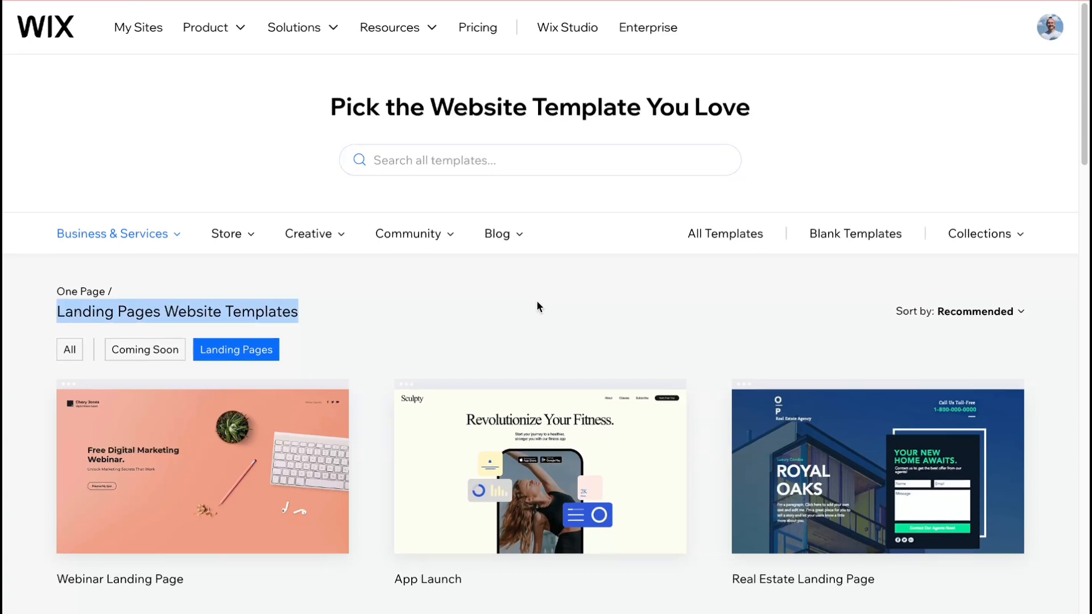
{"action": "scroll", "coordinate": [197, 254], "scroll_direction": "down", "scroll_amount": 1}
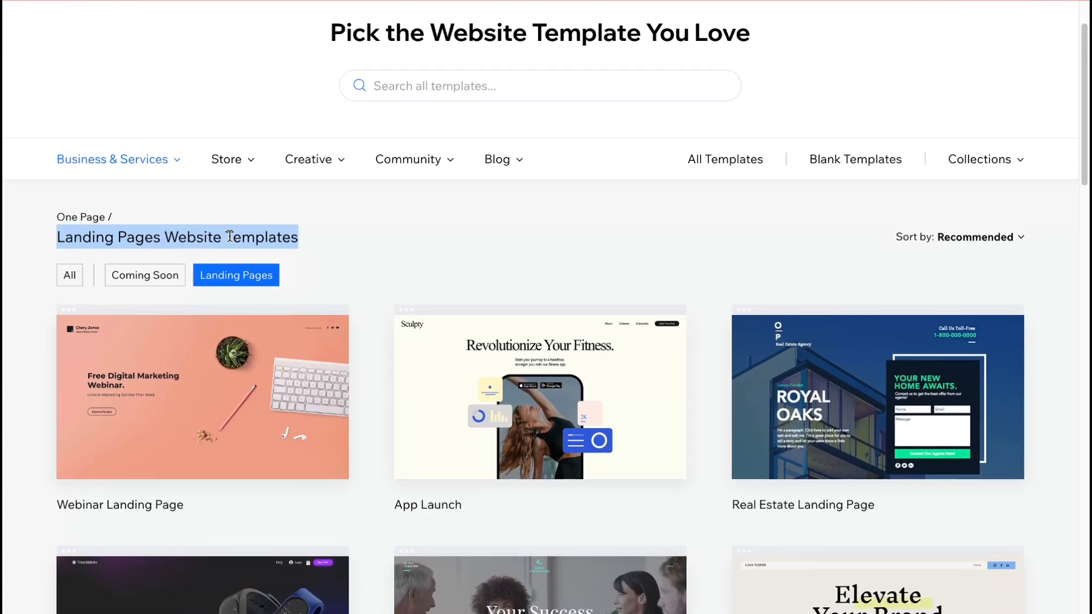
{"action": "scroll", "coordinate": [144, 339], "scroll_direction": "down", "scroll_amount": 2}
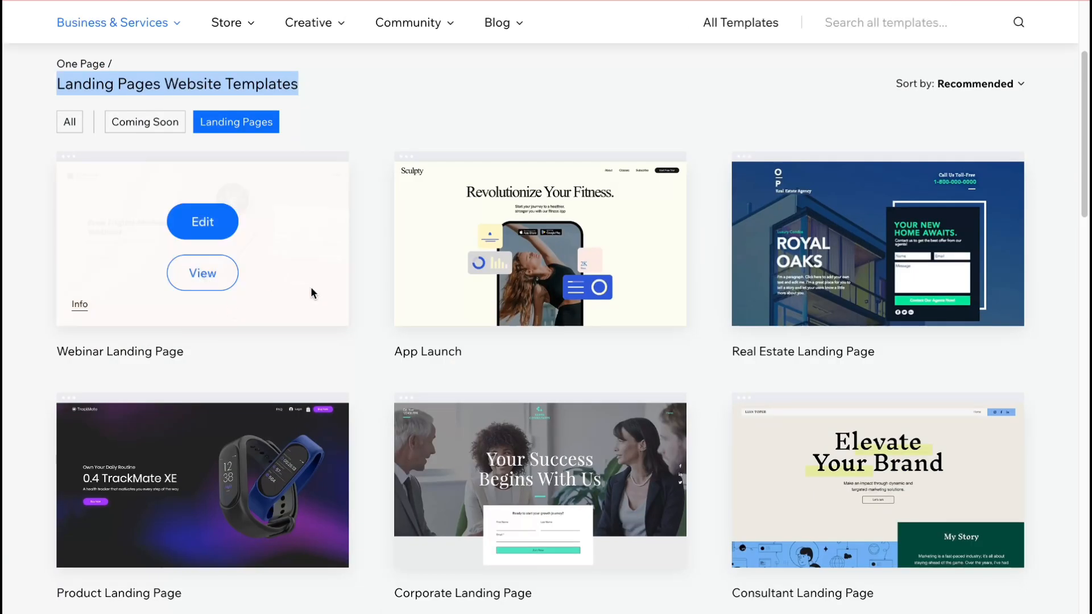
{"action": "mouse_move", "coordinate": [430, 274]}
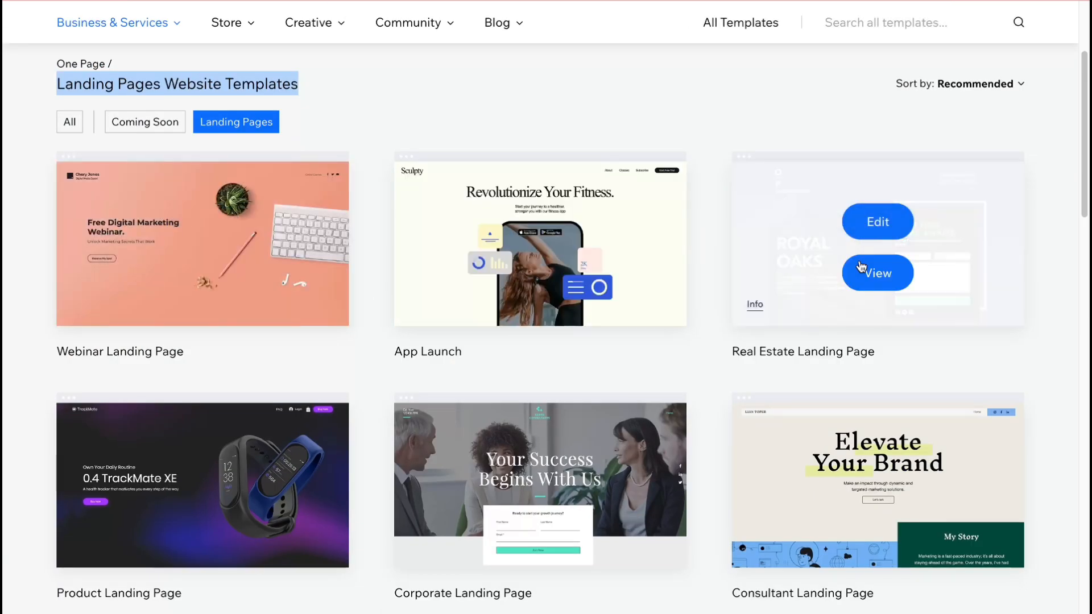
{"action": "scroll", "coordinate": [644, 332], "scroll_direction": "down", "scroll_amount": 5}
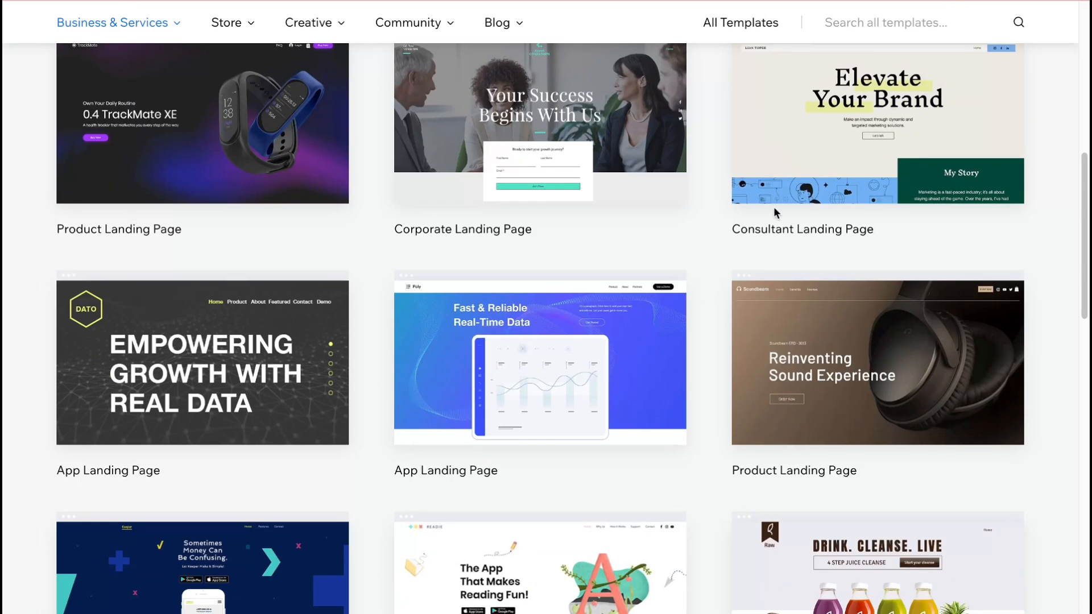
{"action": "scroll", "coordinate": [774, 213], "scroll_direction": "down", "scroll_amount": 2}
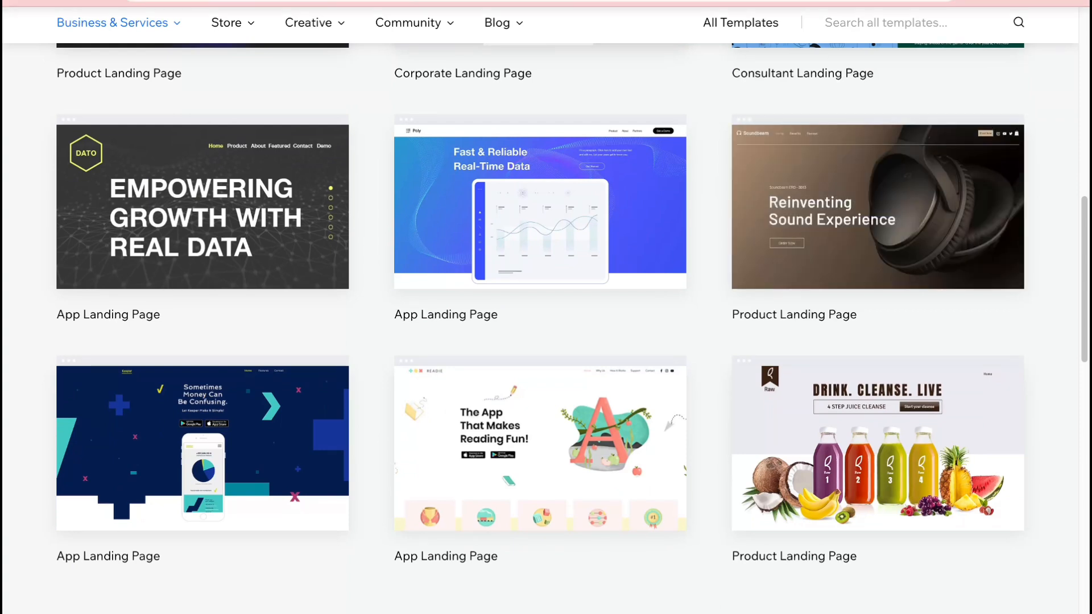
{"action": "mouse_move", "coordinate": [758, 229]}
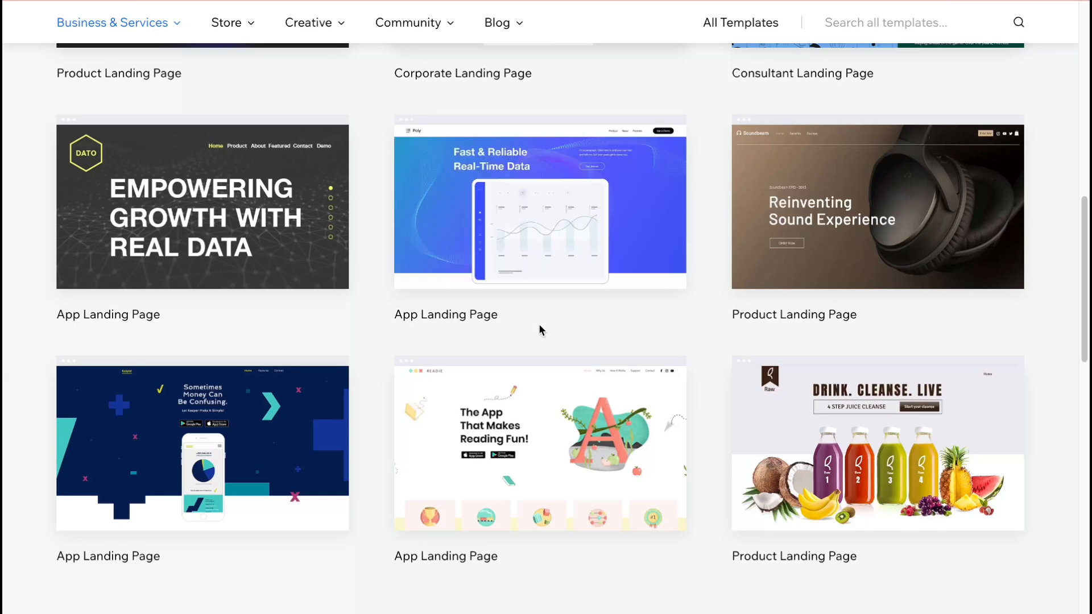
{"action": "scroll", "coordinate": [568, 327], "scroll_direction": "down", "scroll_amount": 5}
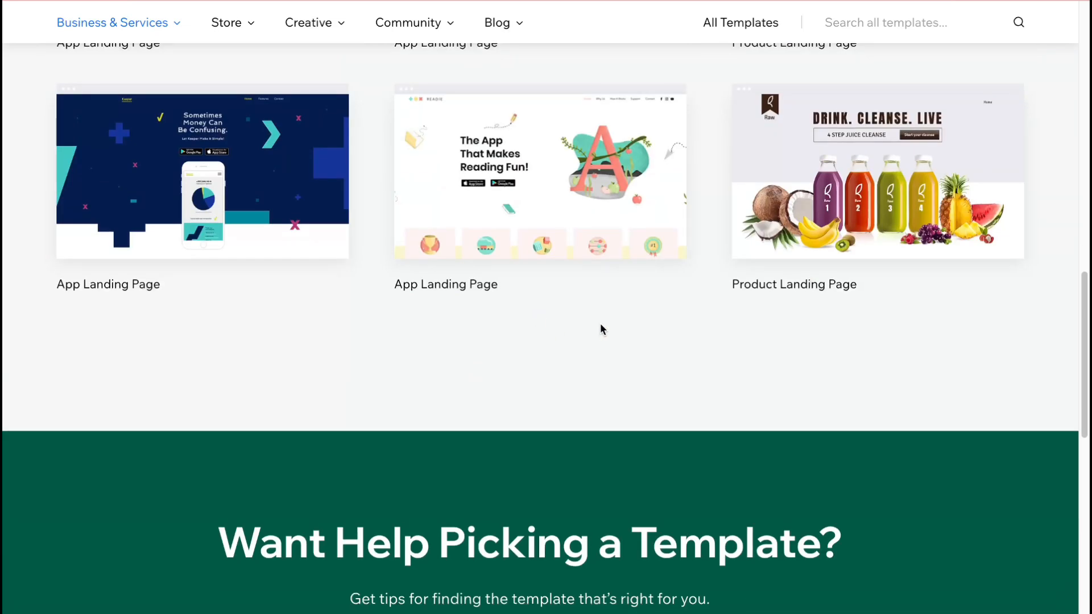
{"action": "scroll", "coordinate": [548, 332], "scroll_direction": "up", "scroll_amount": 3}
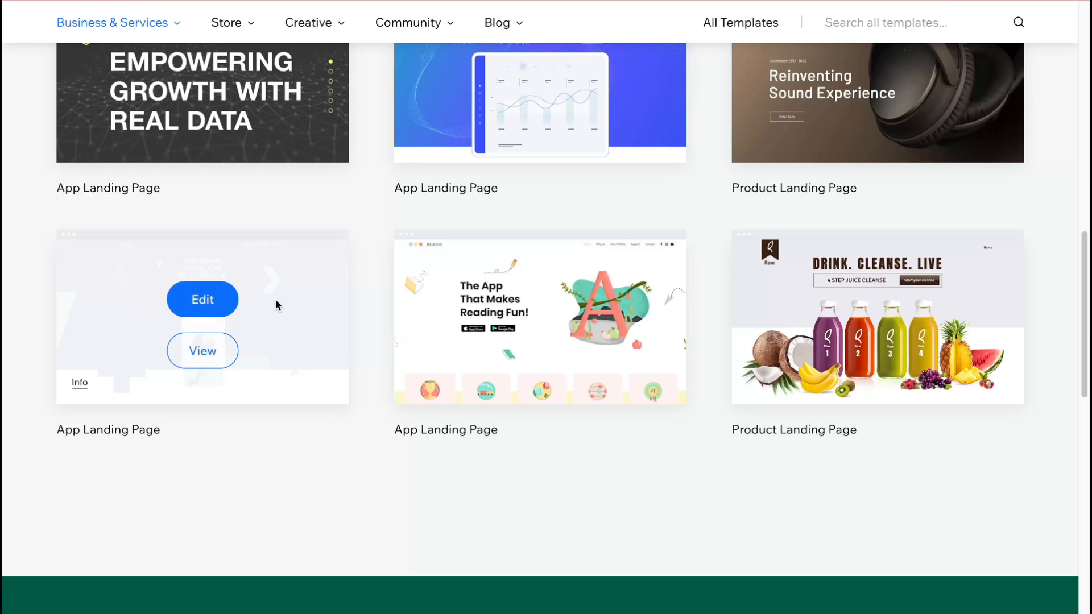
- Open the preview of the Keeper app landing page template and review its desktop layout
{"action": "left_click", "coordinate": [203, 350]}
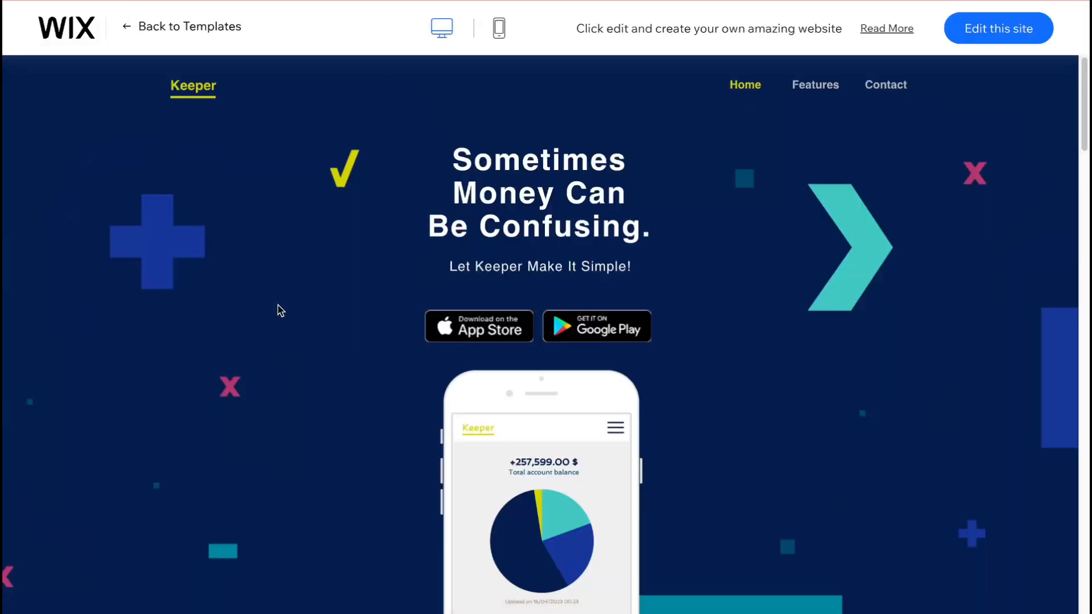
{"action": "scroll", "coordinate": [268, 297], "scroll_direction": "down", "scroll_amount": 15}
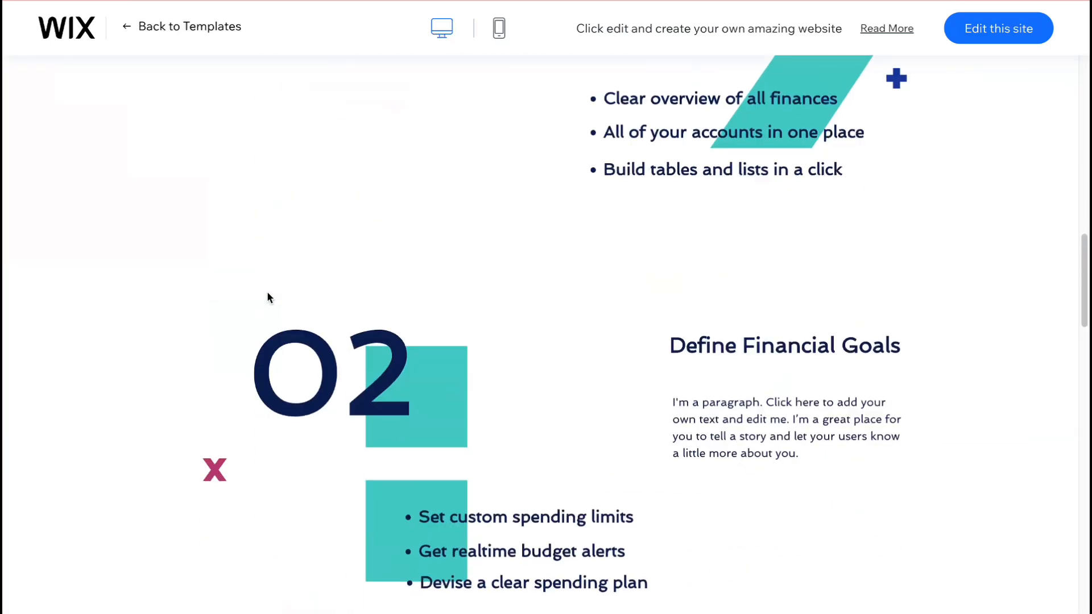
{"action": "scroll", "coordinate": [267, 292], "scroll_direction": "down", "scroll_amount": 5}
{"action": "scroll", "coordinate": [268, 292], "scroll_direction": "up", "scroll_amount": 20}
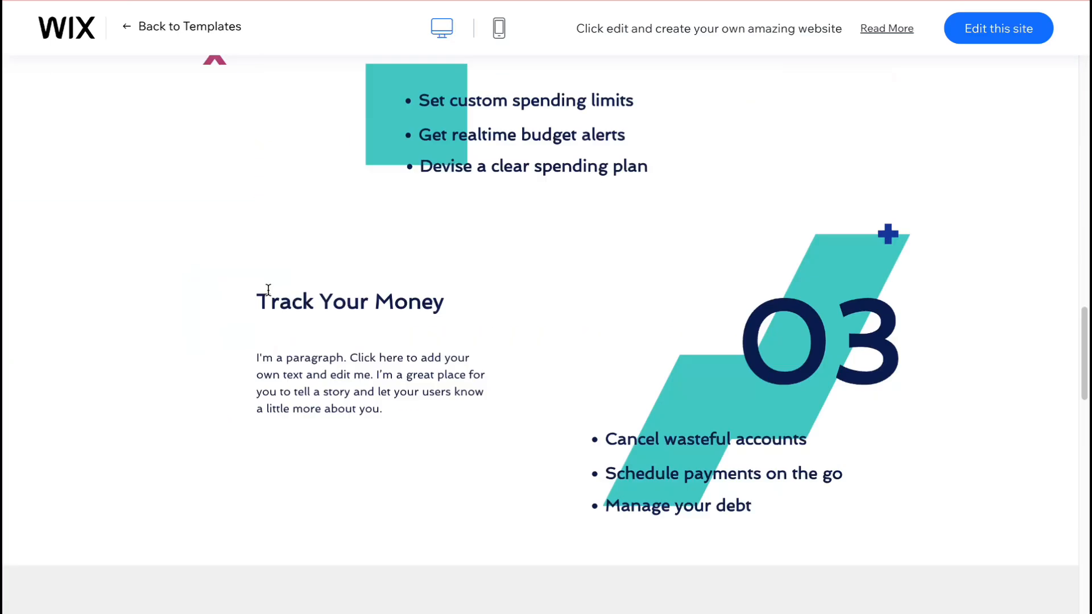
- Switch the Keeper template preview to the mobile view and review the layout down to the contact footer
{"action": "left_click", "coordinate": [499, 28]}
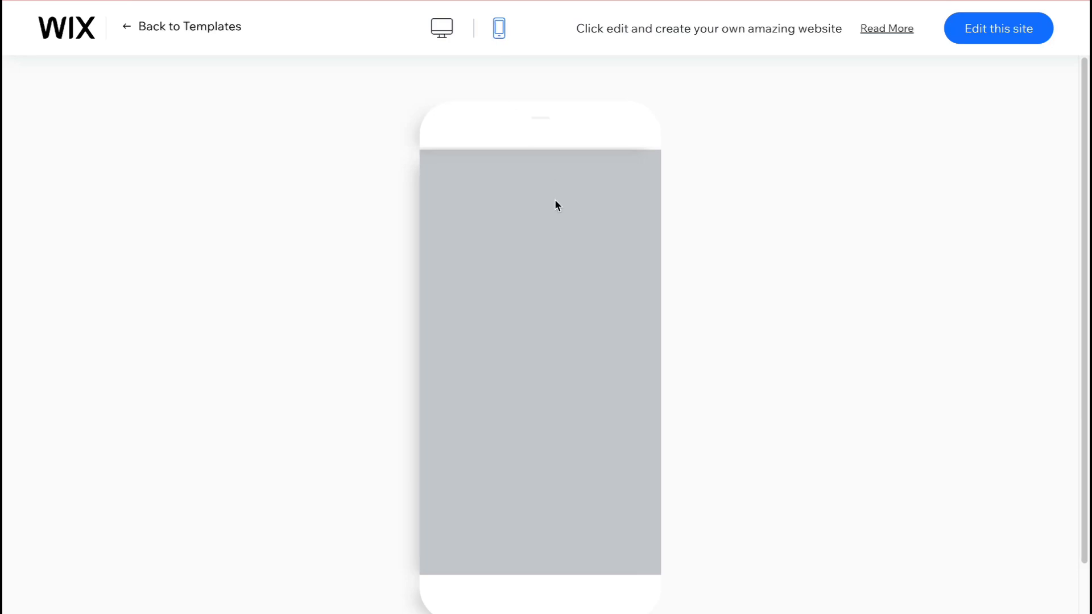
{"action": "scroll", "coordinate": [529, 344], "scroll_direction": "down", "scroll_amount": 10}
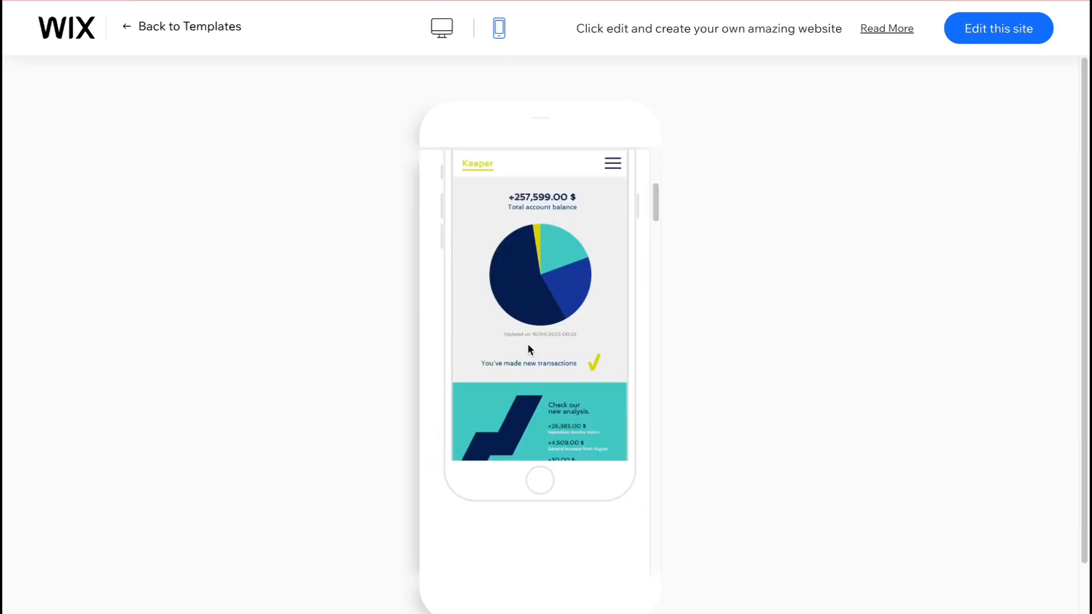
{"action": "scroll", "coordinate": [526, 341], "scroll_direction": "down", "scroll_amount": 15}
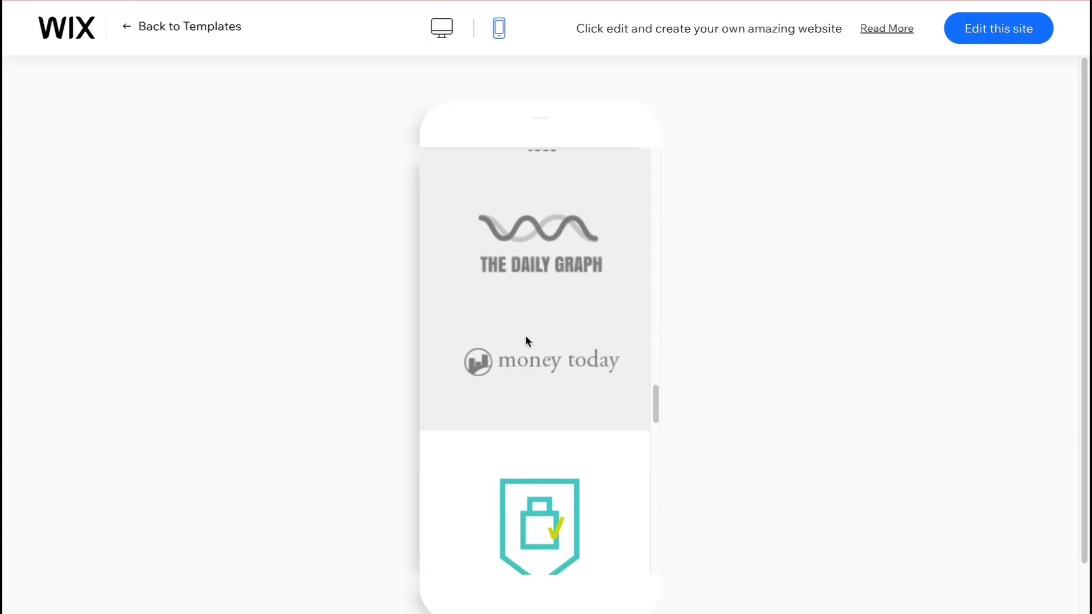
{"action": "scroll", "coordinate": [526, 341], "scroll_direction": "down", "scroll_amount": 10}
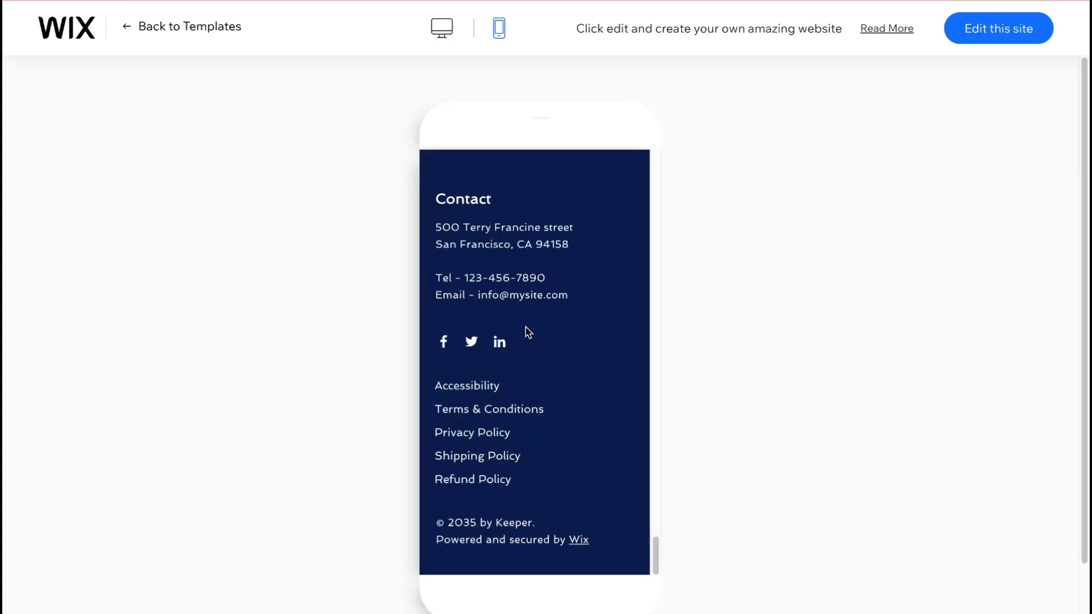
{"action": "scroll", "coordinate": [532, 325], "scroll_direction": "up", "scroll_amount": 20}
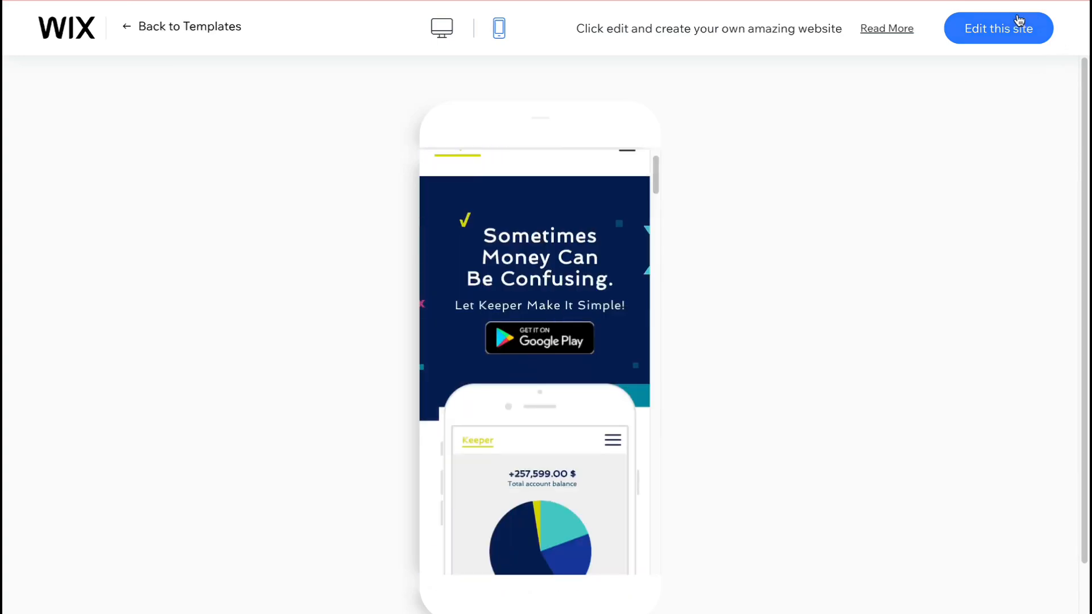
- Start editing the Keeper template as the site and dismiss the AI content enhancement dialog
{"action": "left_click", "coordinate": [1008, 26]}
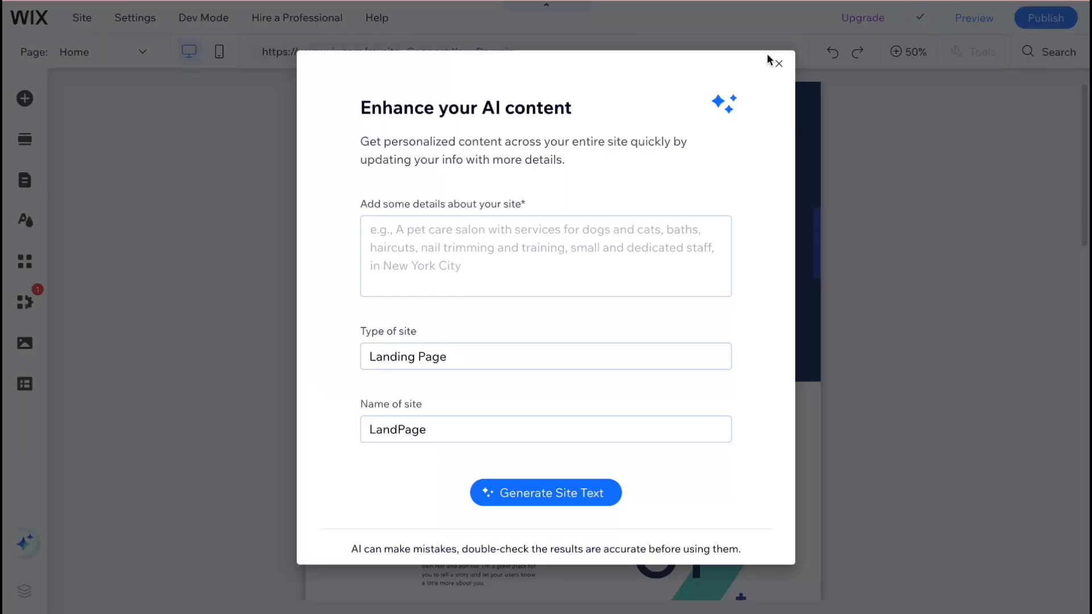
{"action": "left_click", "coordinate": [778, 64]}
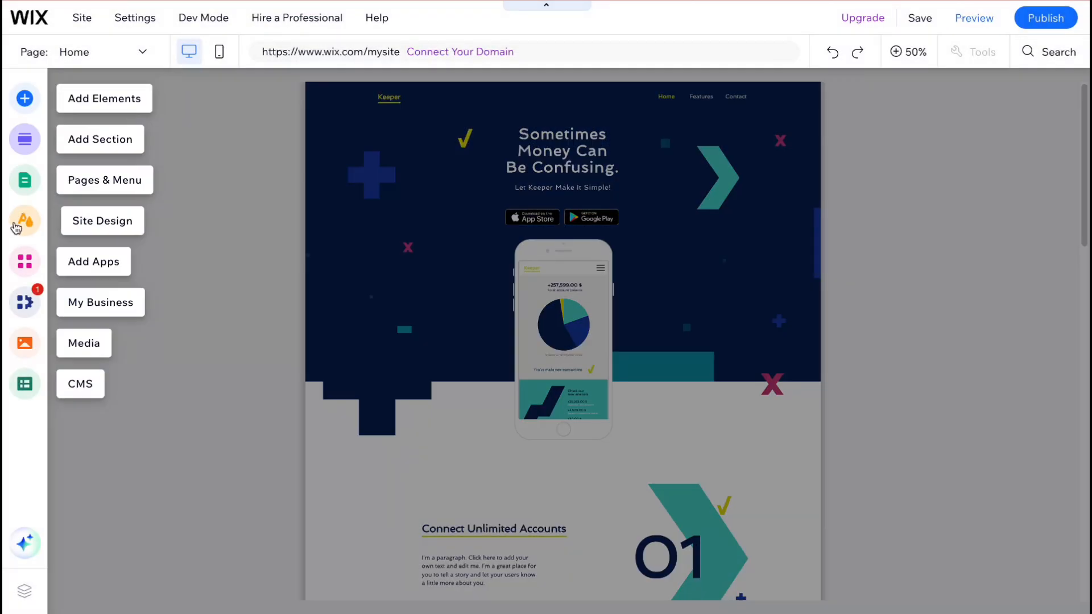
- Open the site design settings and show the alternative site themes
{"action": "left_click", "coordinate": [24, 219]}
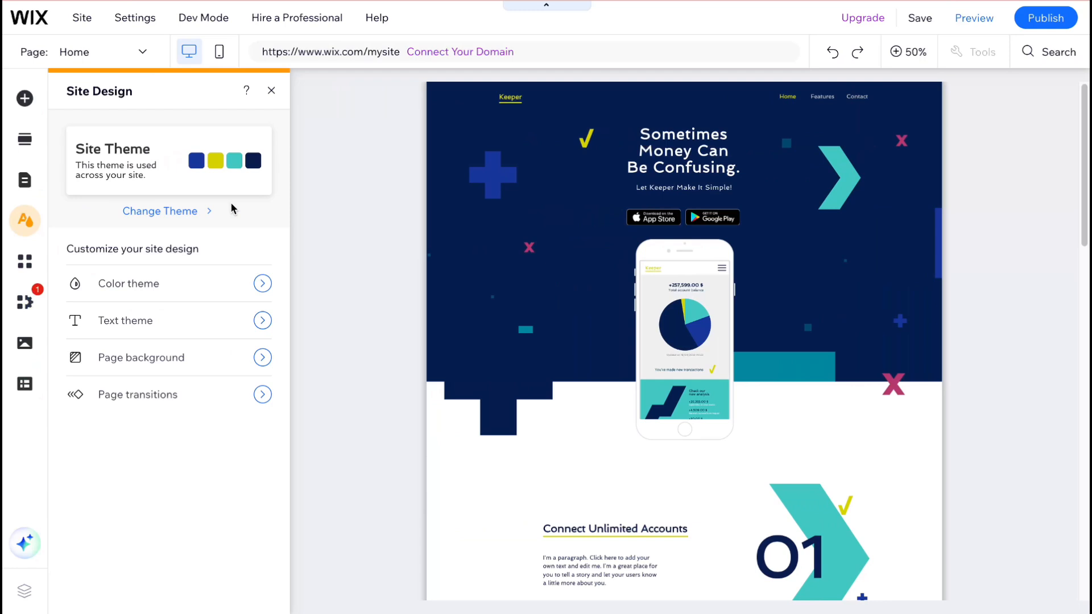
{"action": "left_click", "coordinate": [181, 211]}
- Try the Retro vibrant, Energetic, Dynamic, Technical and Nostalgic themes on the site
{"action": "left_click", "coordinate": [205, 357]}
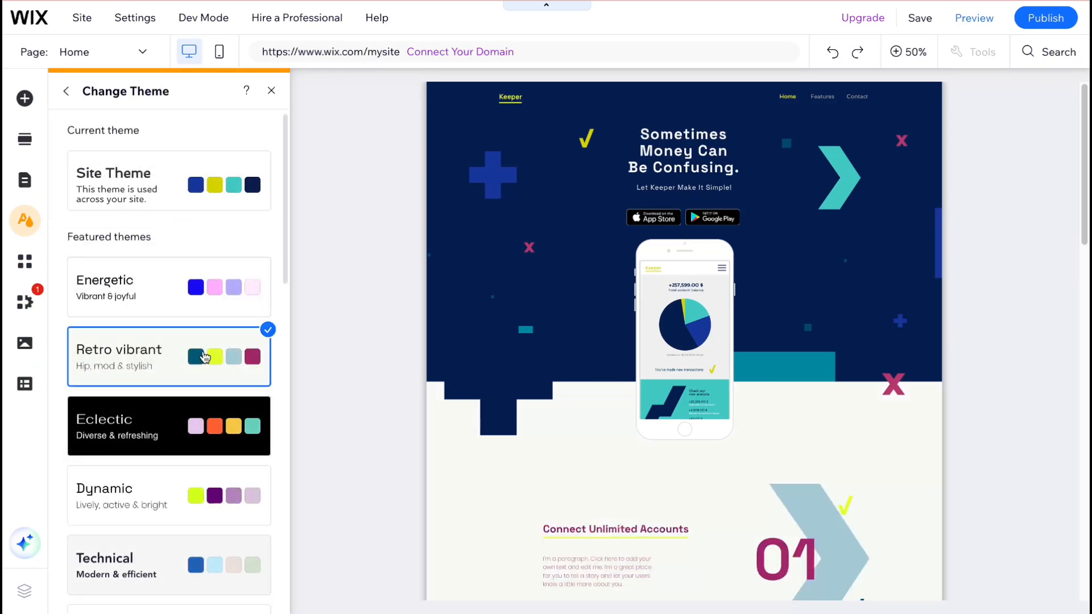
{"action": "left_click", "coordinate": [182, 293]}
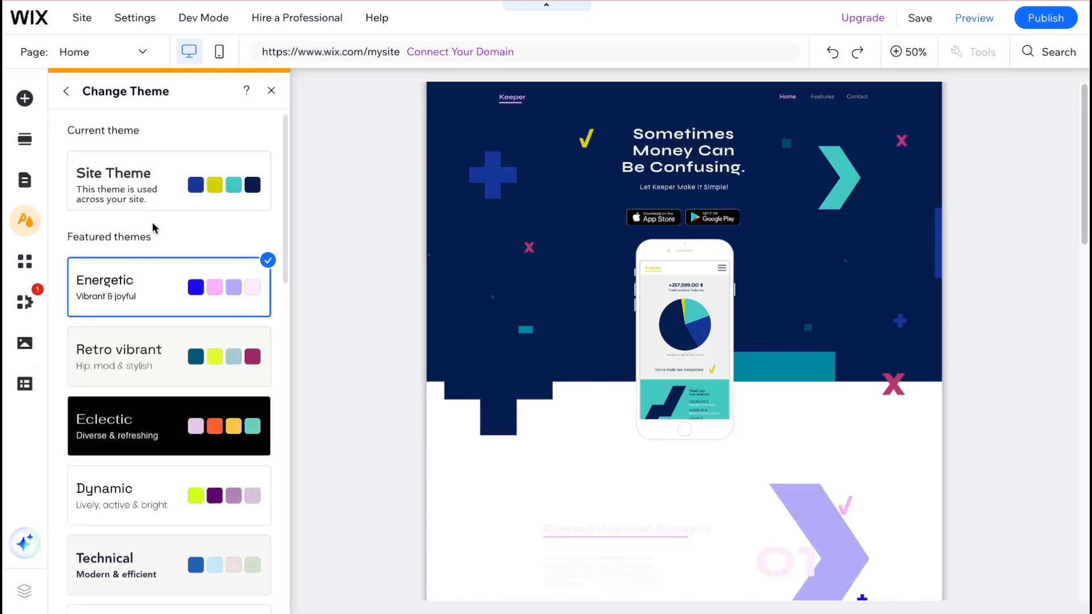
{"action": "left_click", "coordinate": [183, 482]}
{"action": "scroll", "coordinate": [183, 478], "scroll_direction": "down", "scroll_amount": 2}
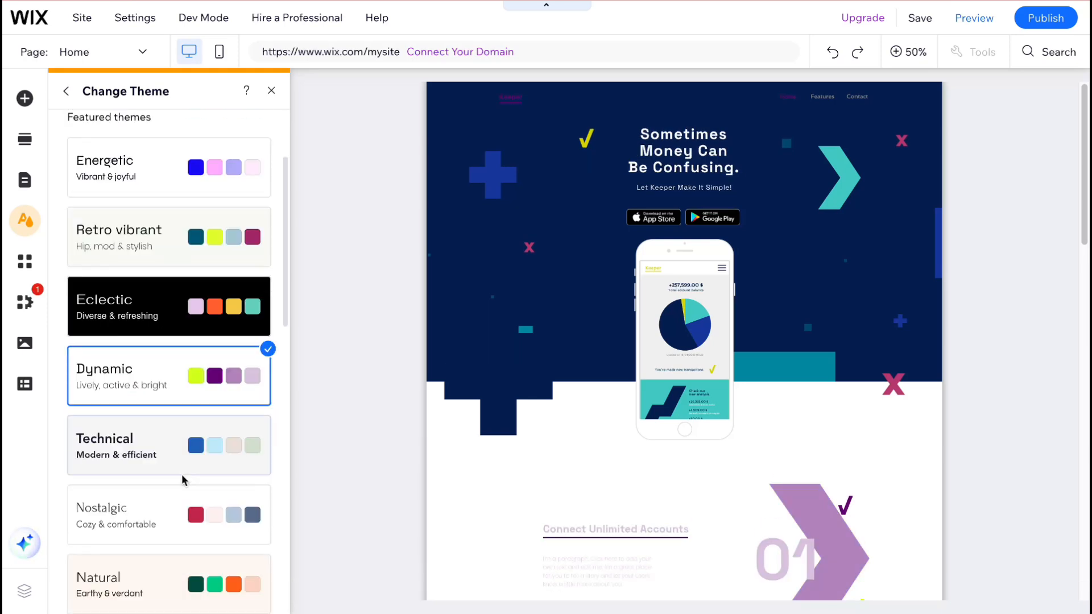
{"action": "left_click", "coordinate": [195, 446]}
{"action": "left_click", "coordinate": [194, 506]}
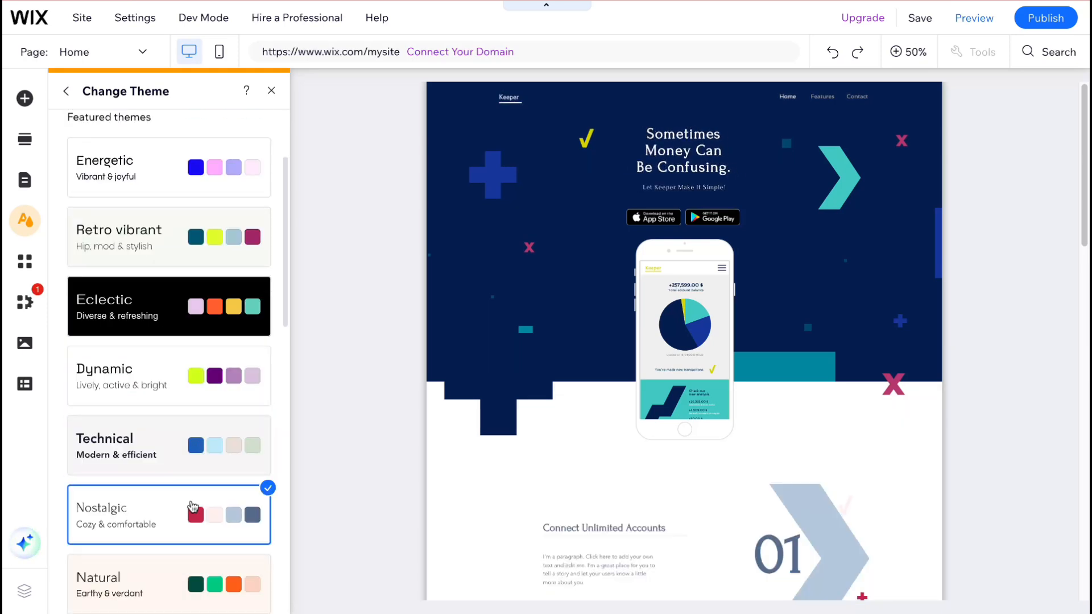
- Compare the Natural, Savvy, Contemporary and Nostalgic themes by applying them to the site in turn
{"action": "scroll", "coordinate": [193, 506], "scroll_direction": "down", "scroll_amount": 3}
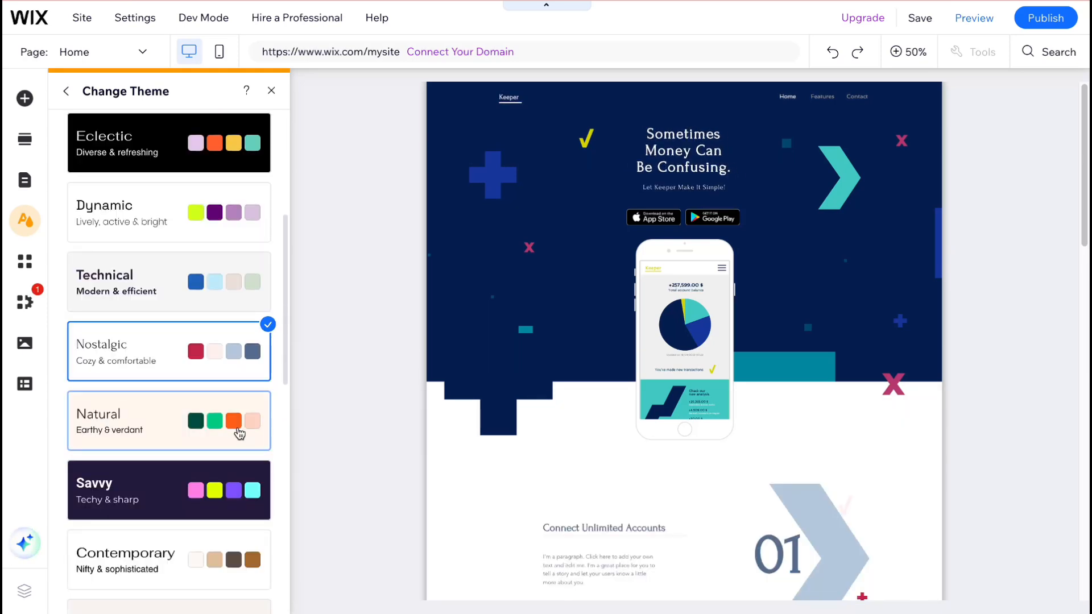
{"action": "left_click", "coordinate": [240, 435]}
{"action": "scroll", "coordinate": [236, 495], "scroll_direction": "down", "scroll_amount": 1}
{"action": "left_click", "coordinate": [218, 444]}
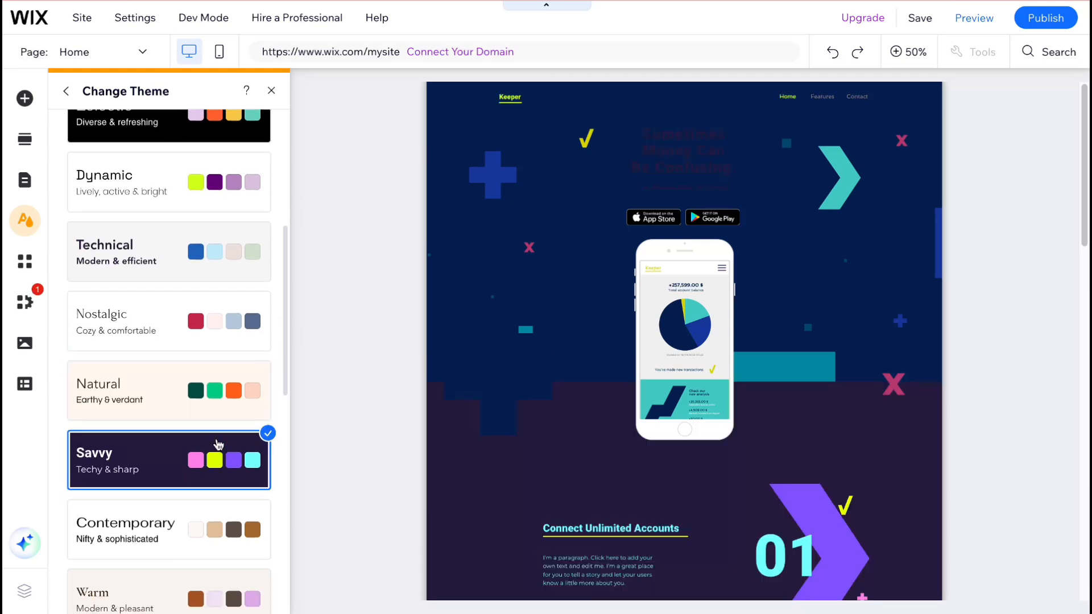
{"action": "left_click", "coordinate": [196, 505]}
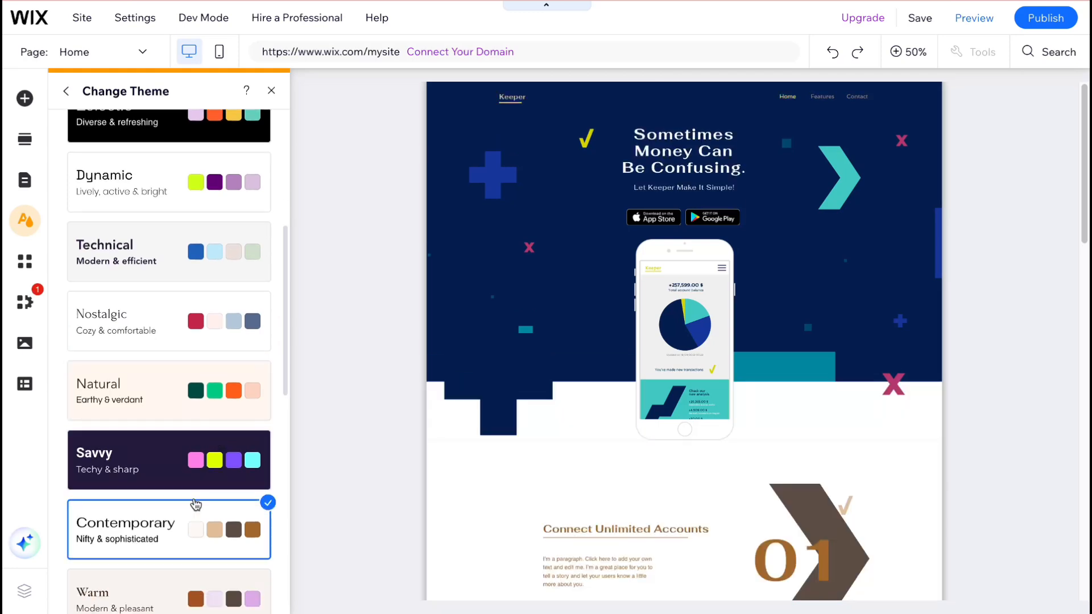
{"action": "left_click", "coordinate": [216, 395]}
{"action": "left_click", "coordinate": [219, 325]}
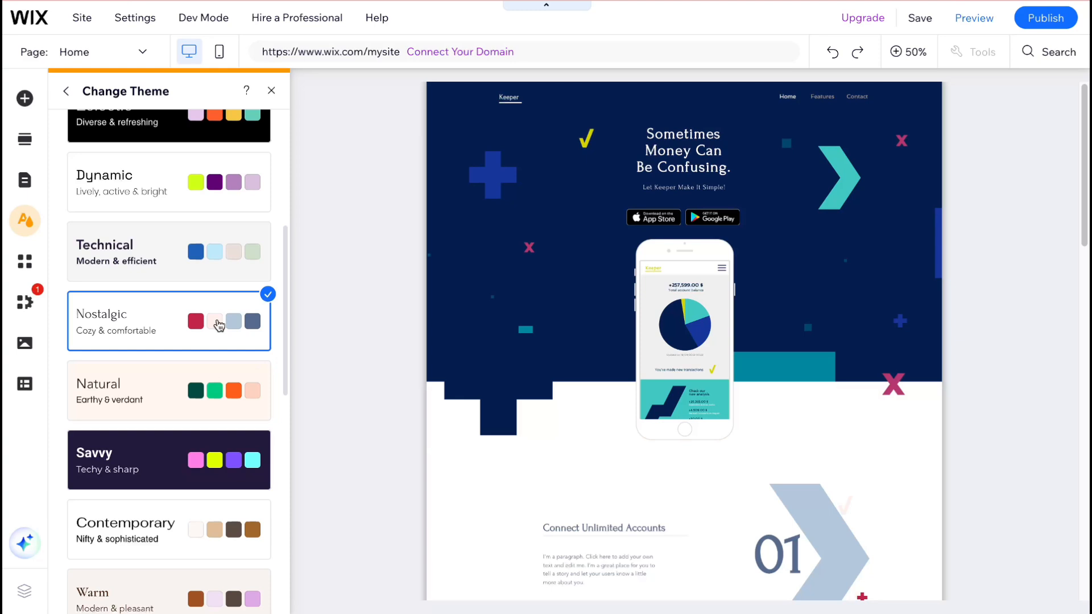
- Apply the Natural theme to the site and close the site design settings
{"action": "left_click", "coordinate": [215, 385]}
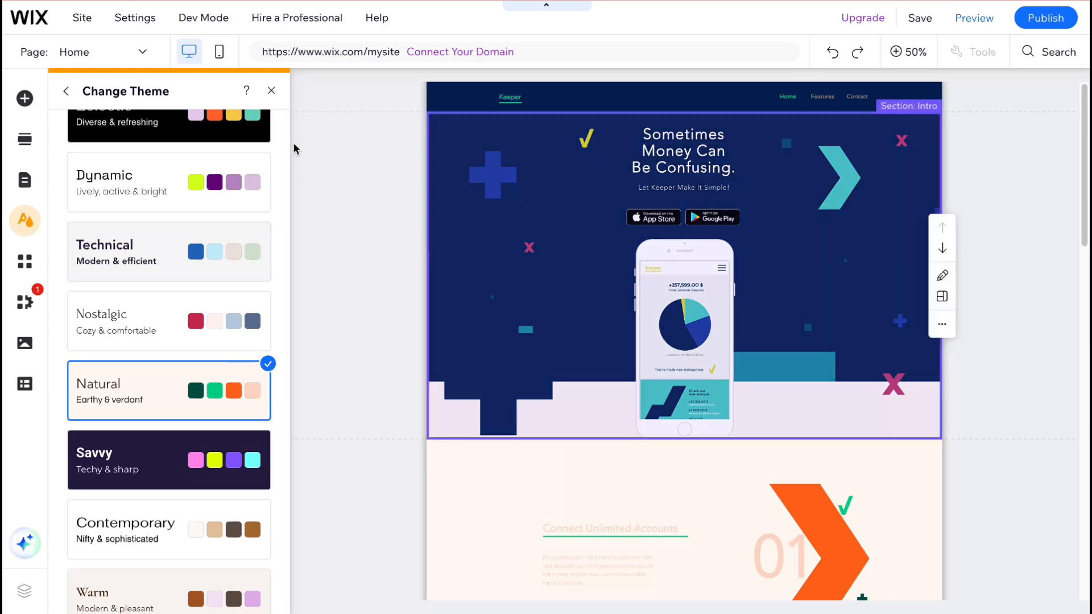
{"action": "left_click", "coordinate": [266, 92]}
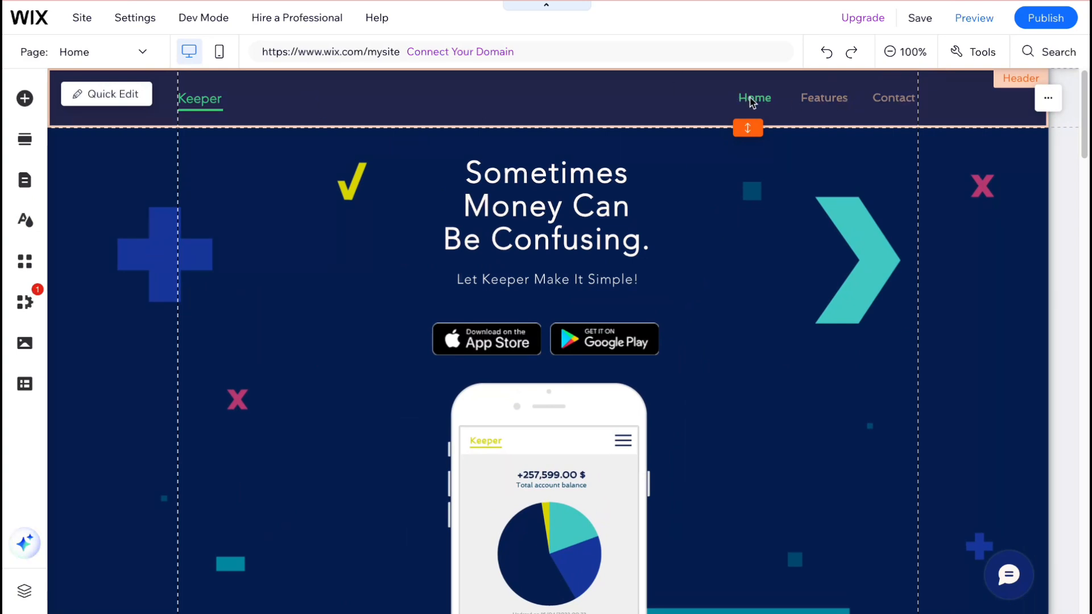
- Select the page header and open the list of site pages and menu items
{"action": "left_click", "coordinate": [837, 101]}
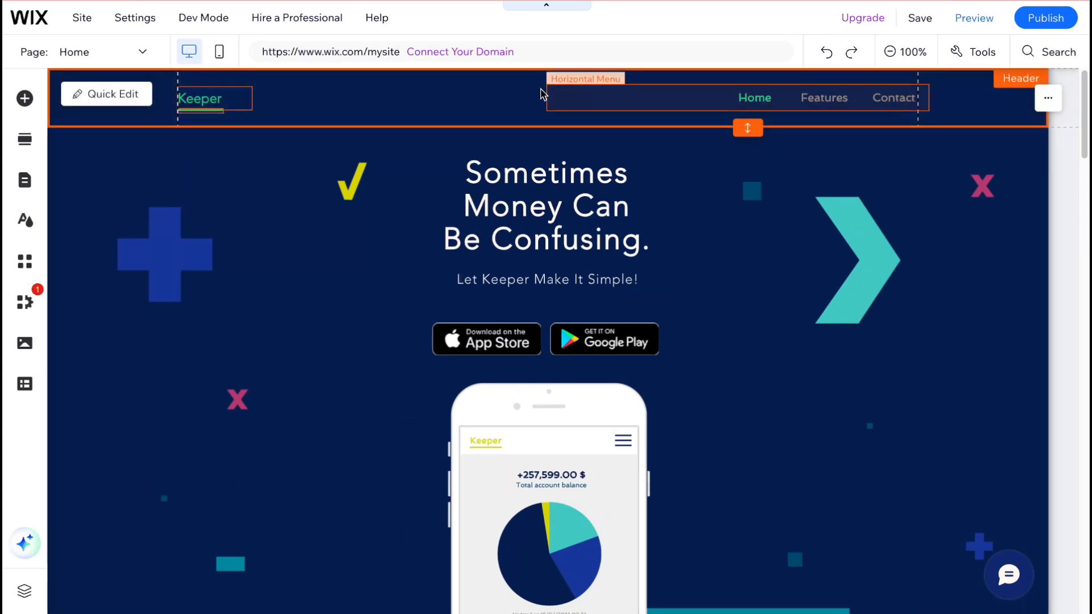
{"action": "left_click", "coordinate": [25, 182]}
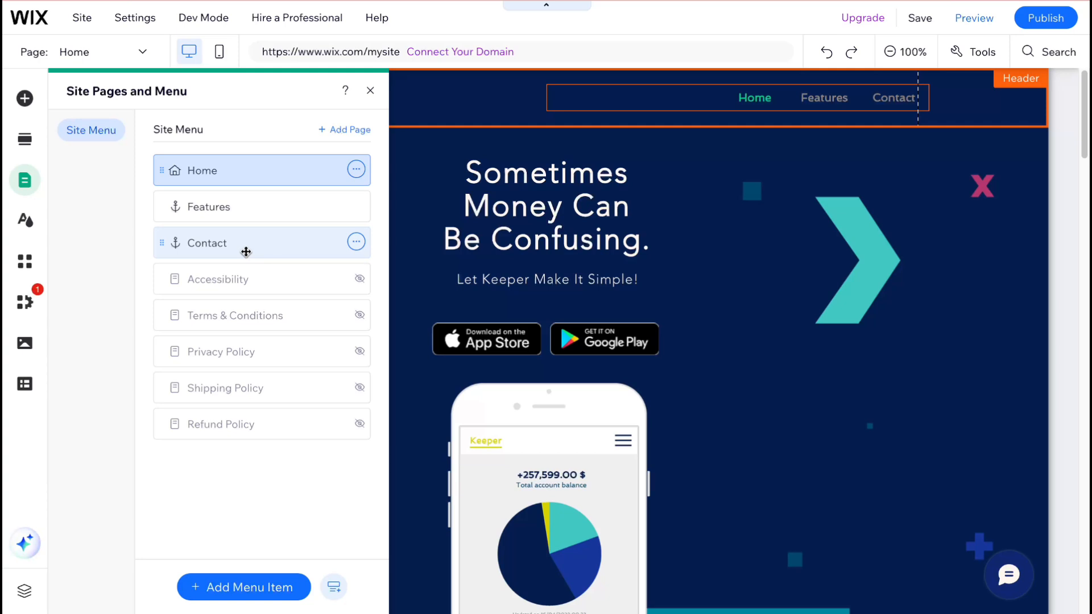
- Add a new page from the Professional template of the About category, keeping the page name About
{"action": "left_click", "coordinate": [357, 130]}
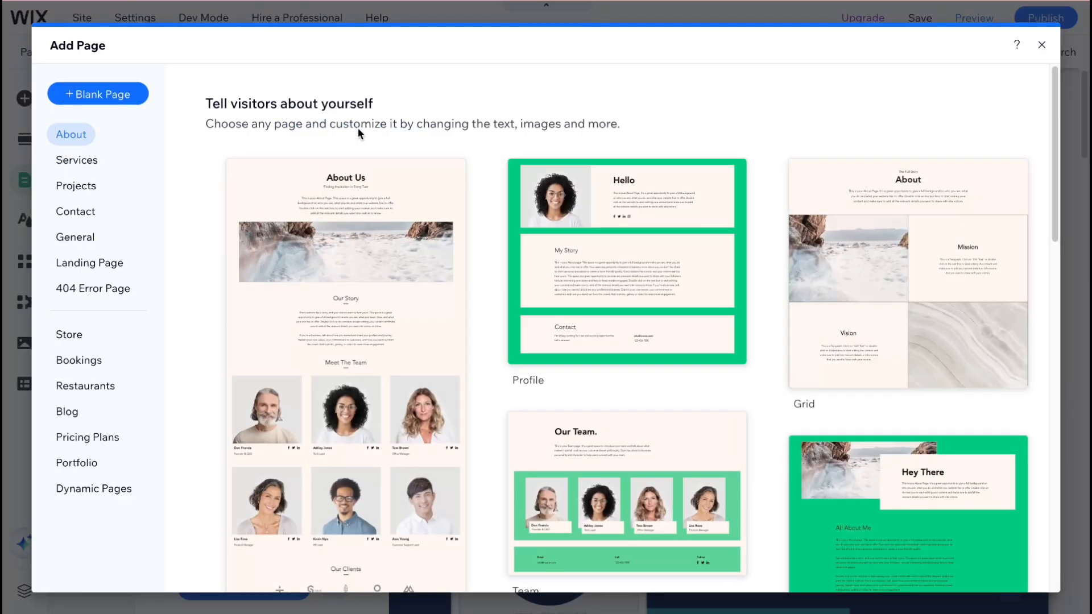
{"action": "scroll", "coordinate": [466, 310], "scroll_direction": "down", "scroll_amount": 15}
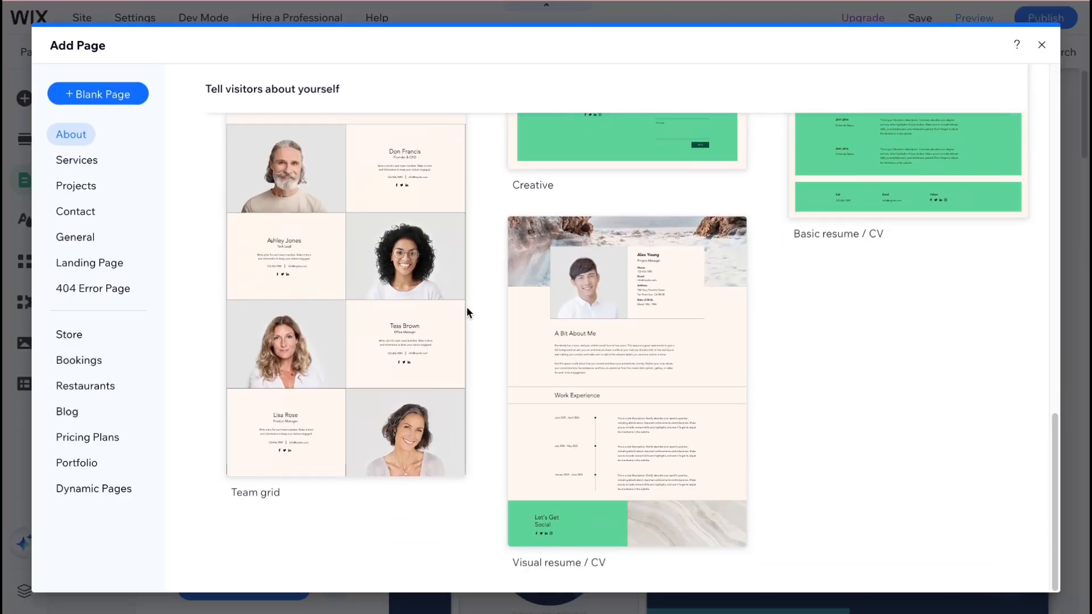
{"action": "left_click", "coordinate": [85, 160]}
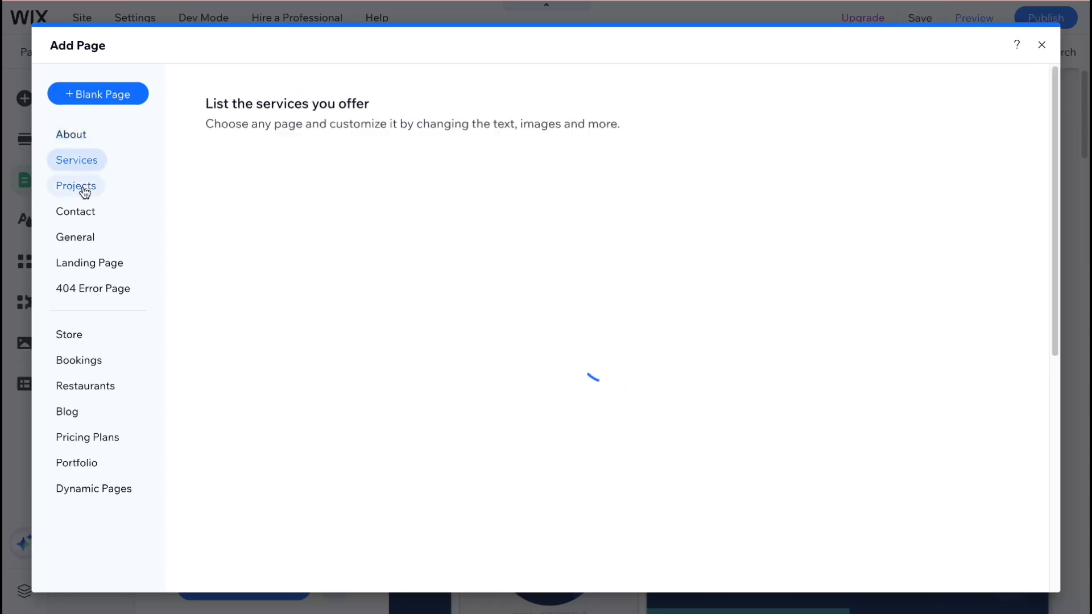
{"action": "left_click", "coordinate": [83, 186]}
{"action": "left_click", "coordinate": [81, 215]}
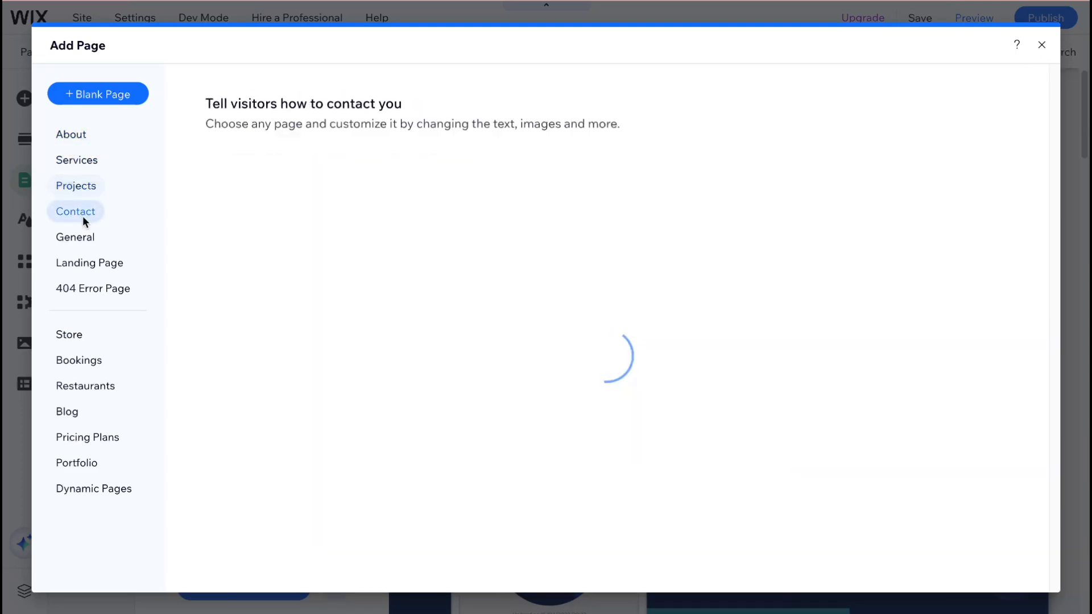
{"action": "left_click", "coordinate": [80, 130]}
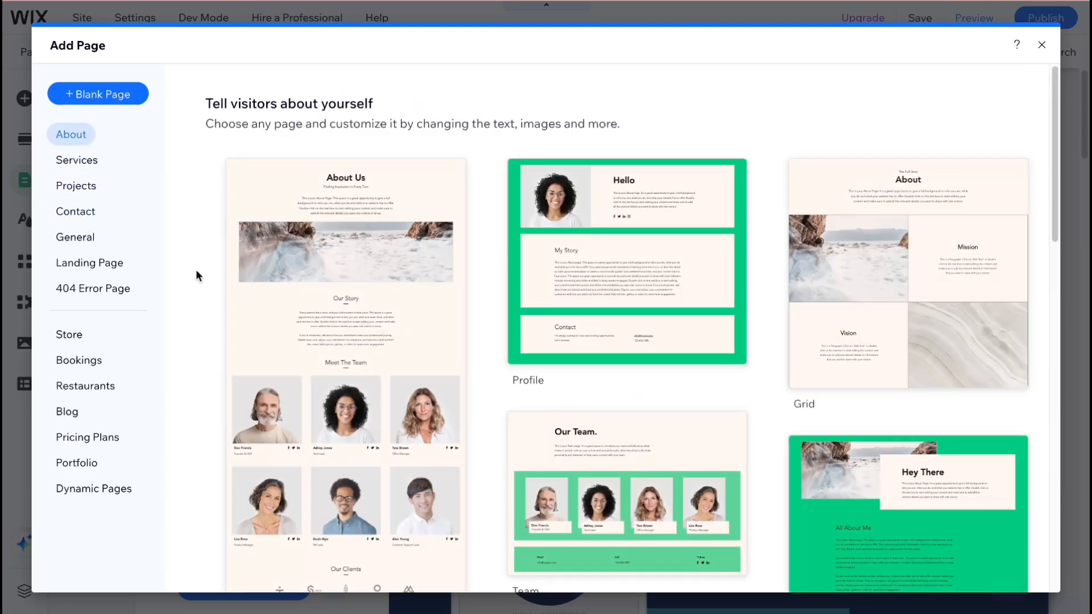
{"action": "scroll", "coordinate": [336, 309], "scroll_direction": "down", "scroll_amount": 3}
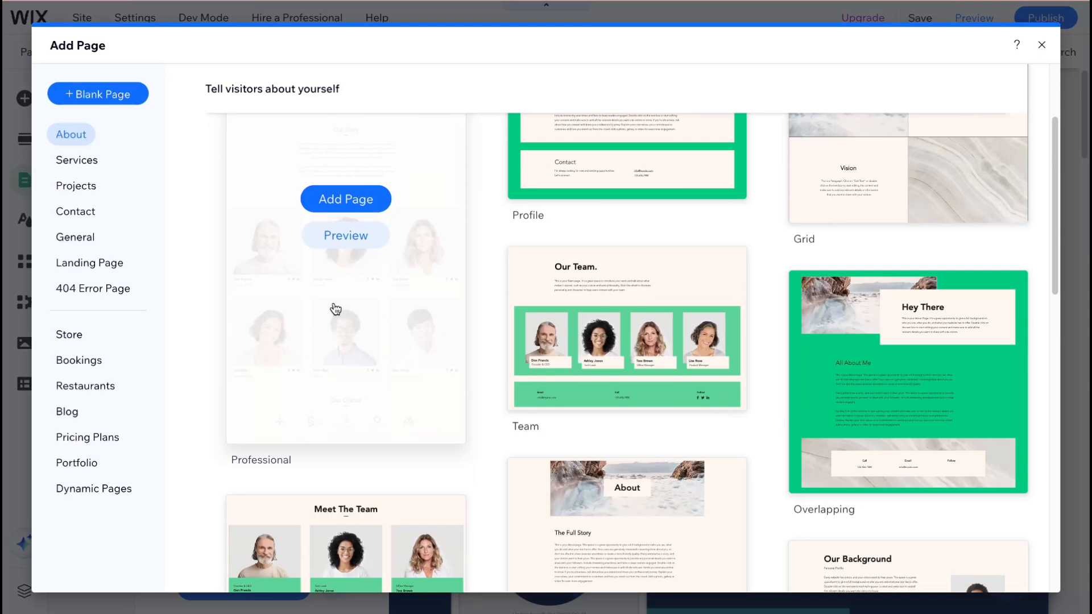
{"action": "left_click", "coordinate": [335, 203]}
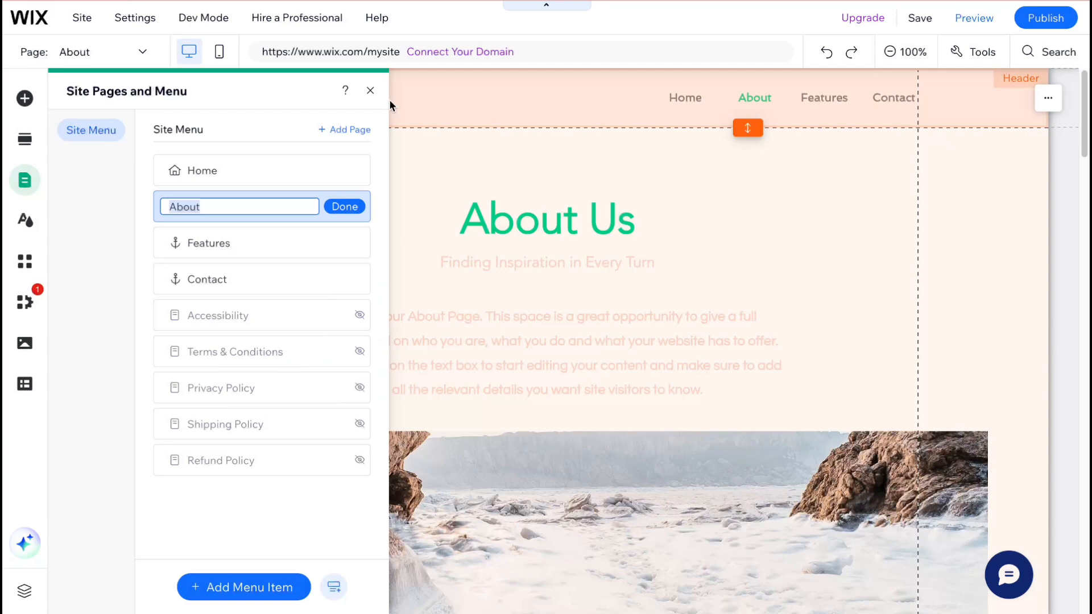
{"action": "left_click", "coordinate": [390, 105]}
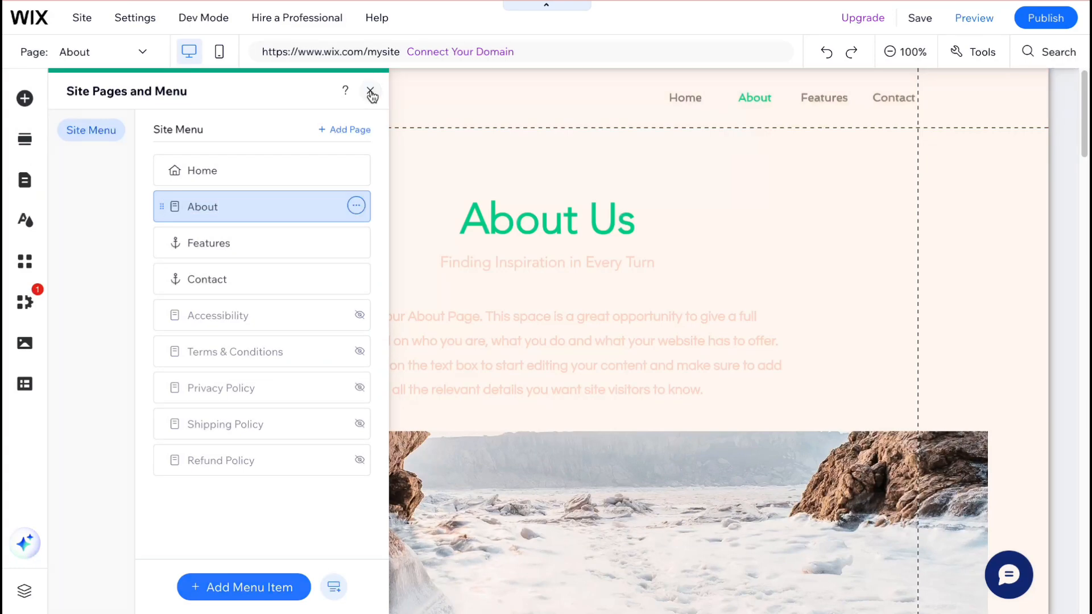
- Insert the Grow Your Vision welcome section on the About page, directly below the header and above the About Us section
{"action": "scroll", "coordinate": [527, 363], "scroll_direction": "down", "scroll_amount": 10}
{"action": "scroll", "coordinate": [527, 364], "scroll_direction": "down", "scroll_amount": 7}
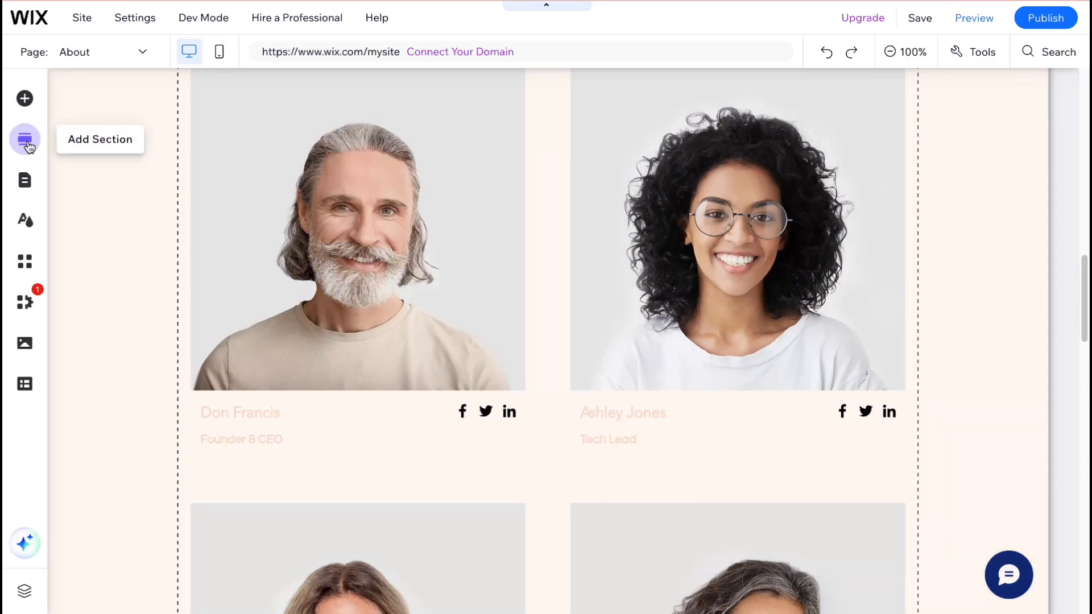
{"action": "left_click", "coordinate": [26, 144]}
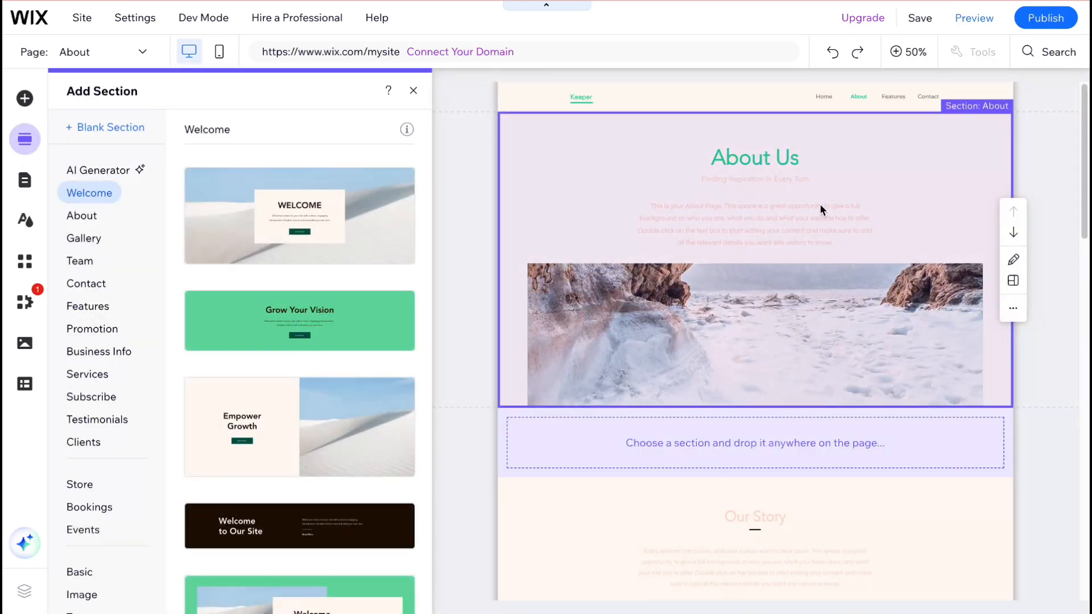
{"action": "scroll", "coordinate": [775, 257], "scroll_direction": "down", "scroll_amount": 5}
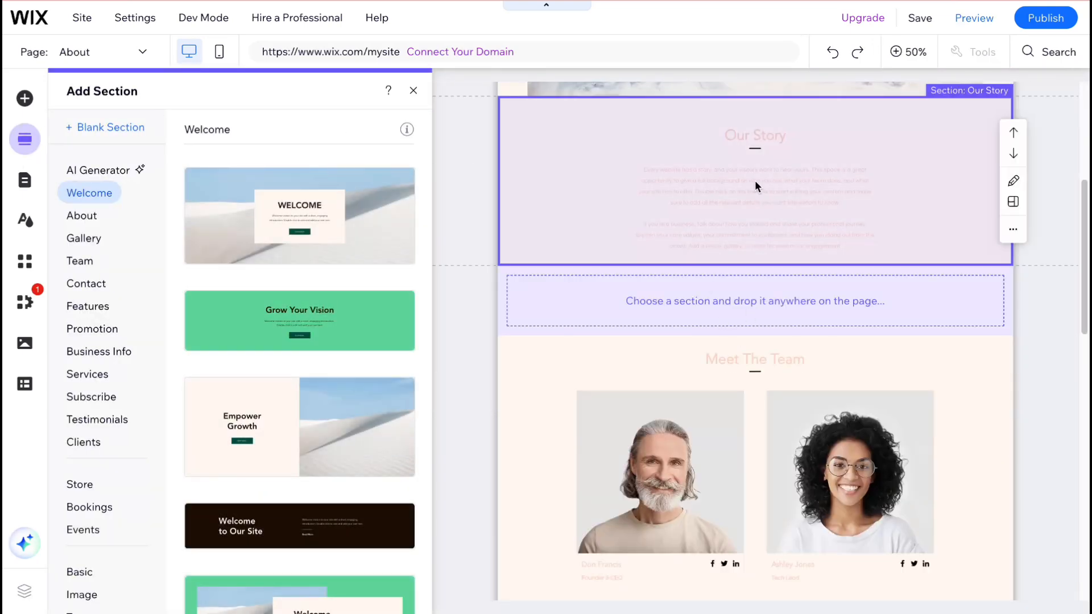
{"action": "scroll", "coordinate": [705, 317], "scroll_direction": "down", "scroll_amount": 8}
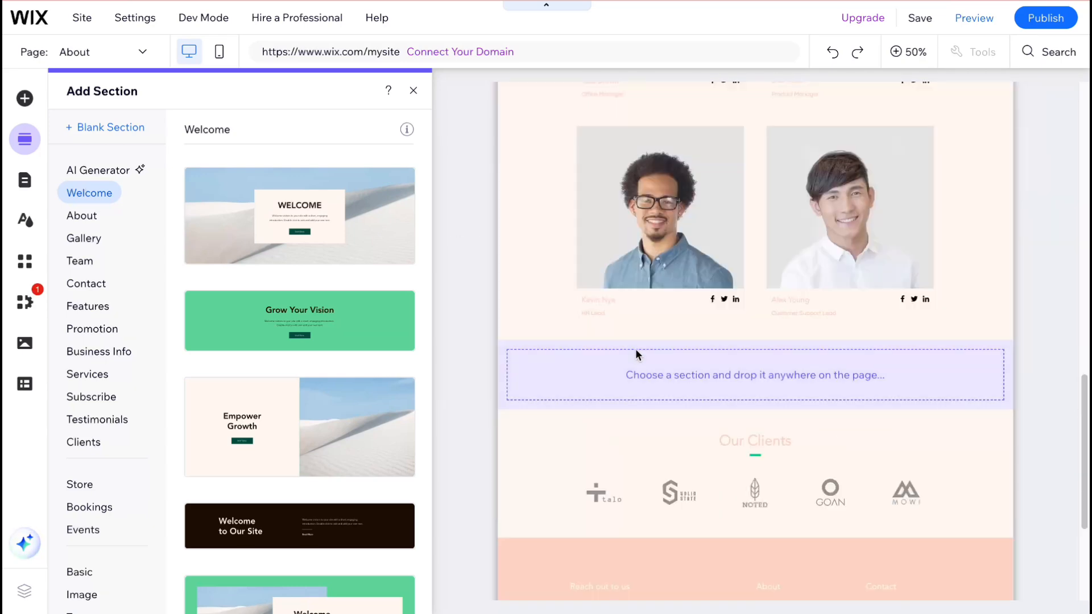
{"action": "scroll", "coordinate": [717, 316], "scroll_direction": "up", "scroll_amount": 5}
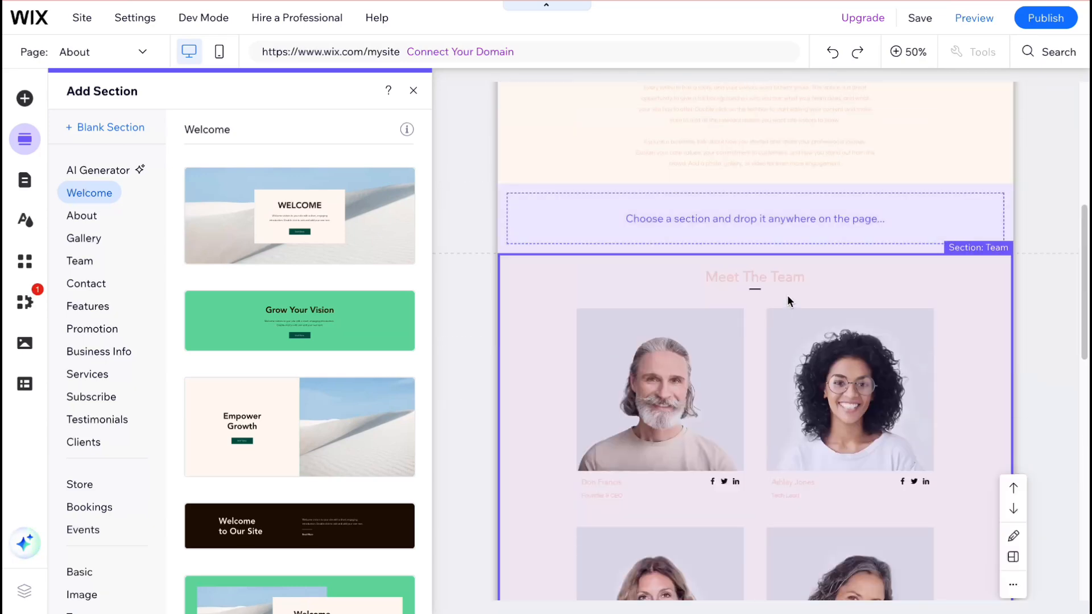
{"action": "scroll", "coordinate": [713, 375], "scroll_direction": "up", "scroll_amount": 6}
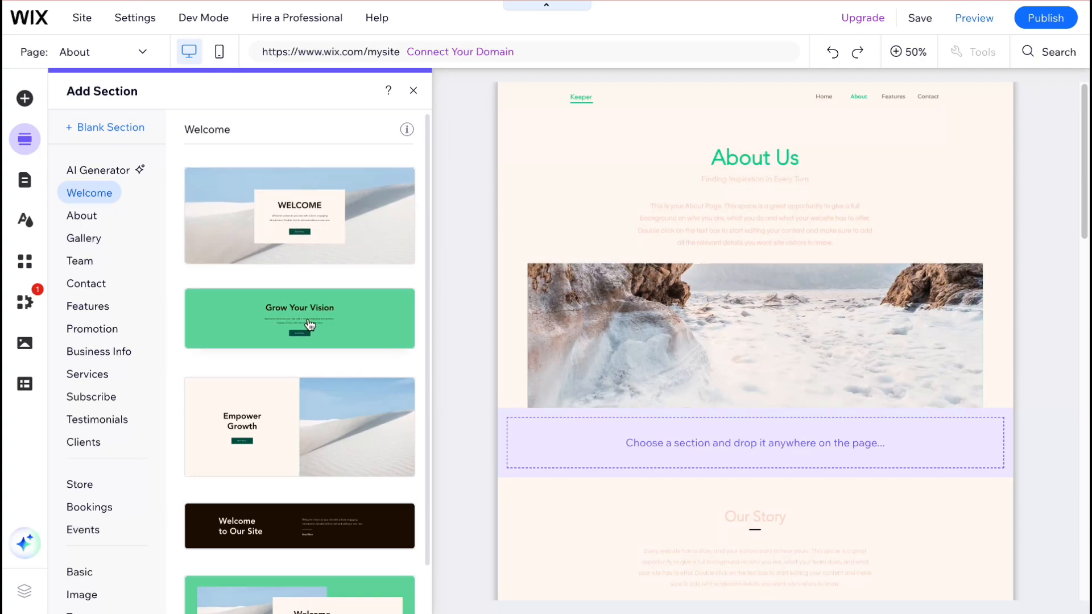
{"action": "left_click_drag", "start_coordinate": [308, 323], "coordinate": [761, 159]}
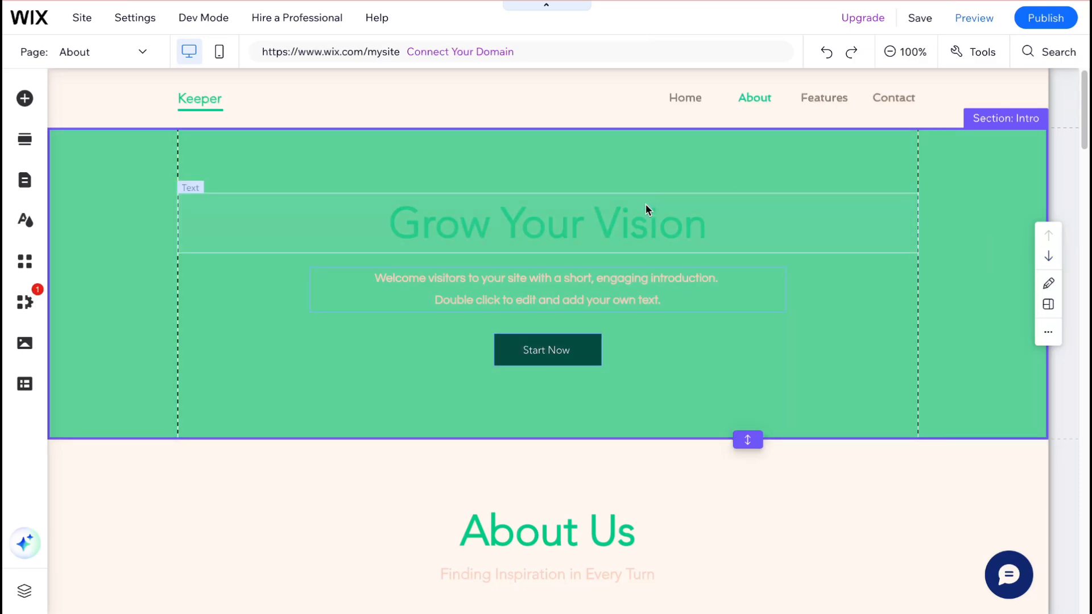
- Try moving the Grow Your Vision section below the About Us section and back up, and look through its additional actions
{"action": "left_click", "coordinate": [1051, 257]}
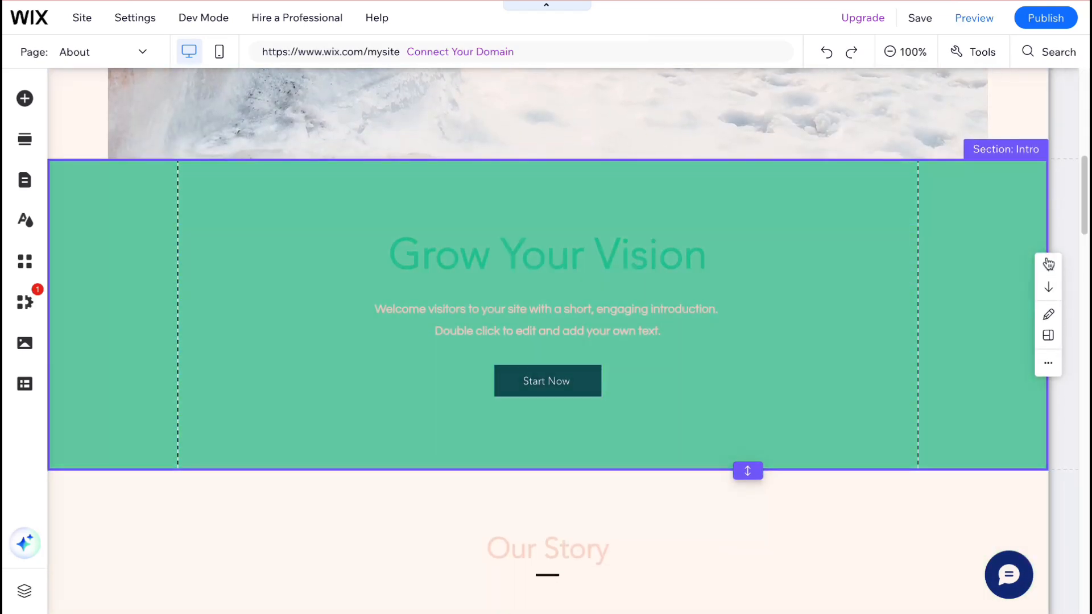
{"action": "left_click", "coordinate": [1049, 264]}
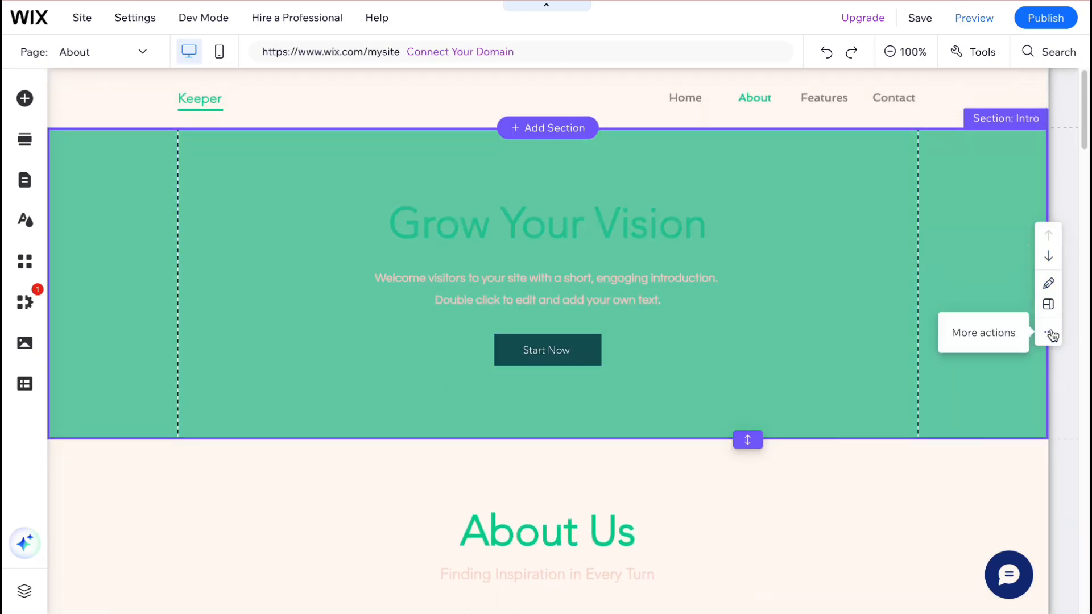
{"action": "left_click", "coordinate": [1049, 334]}
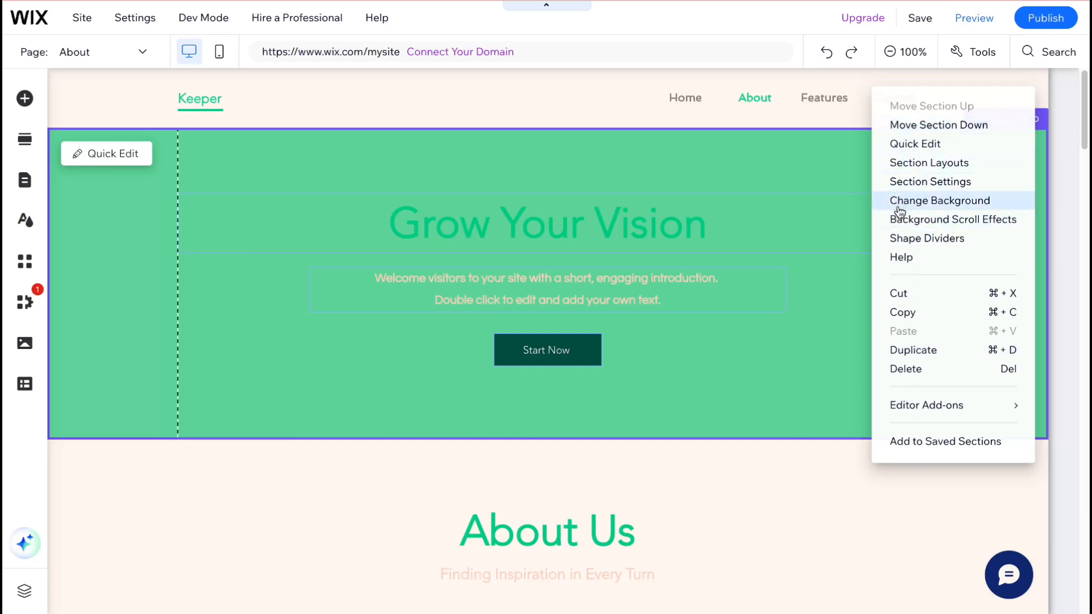
{"action": "left_click", "coordinate": [798, 373]}
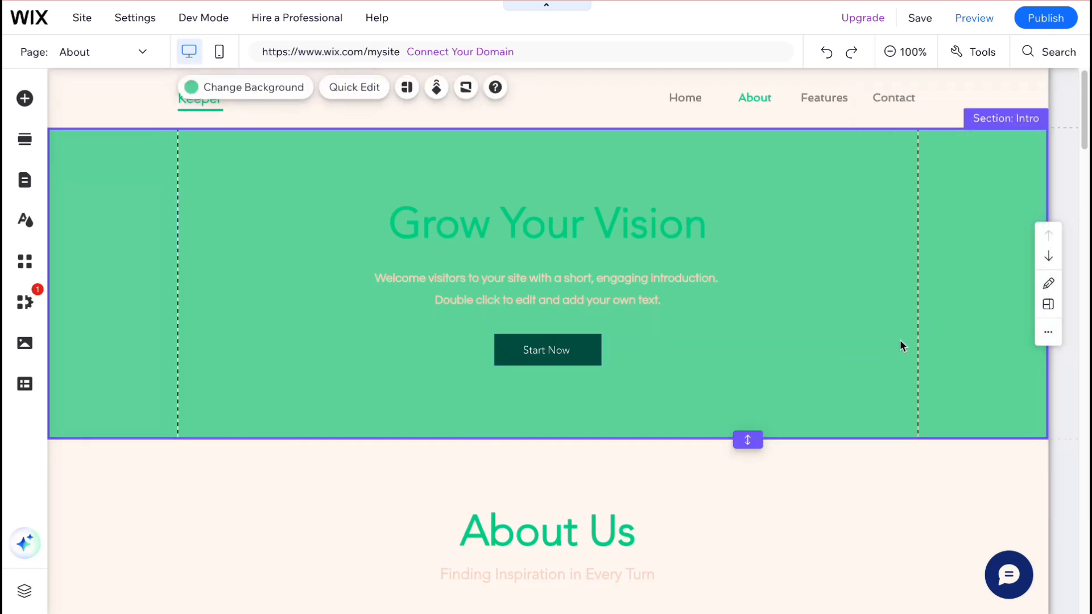
- Move the Grow Your Vision heading higher and the Start Now button lower to space them away from the introduction text
{"action": "left_click", "coordinate": [613, 289]}
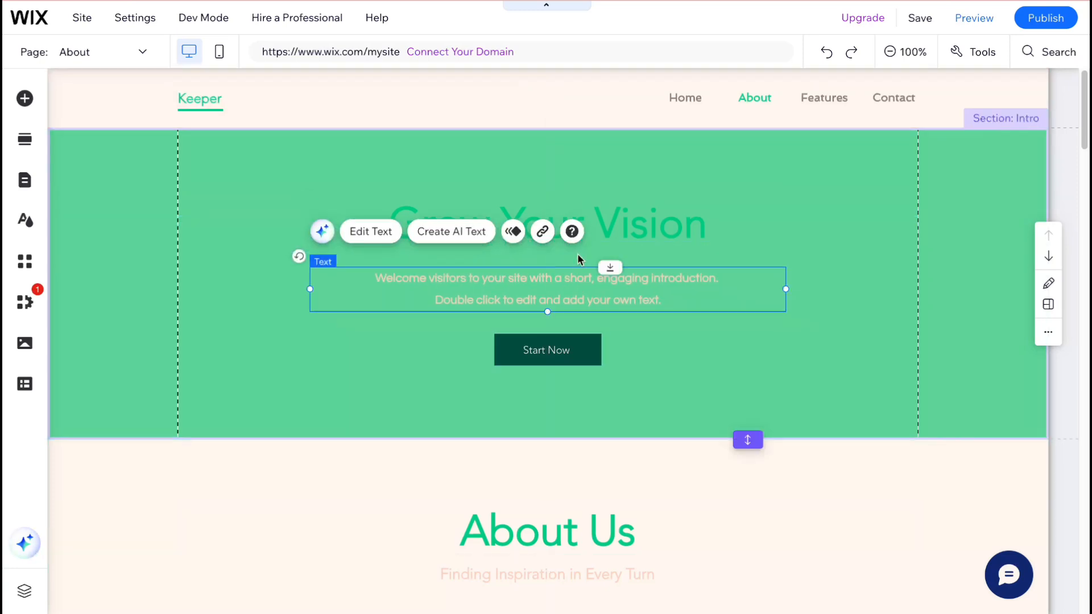
{"action": "left_click_drag", "start_coordinate": [623, 225], "coordinate": [635, 191]}
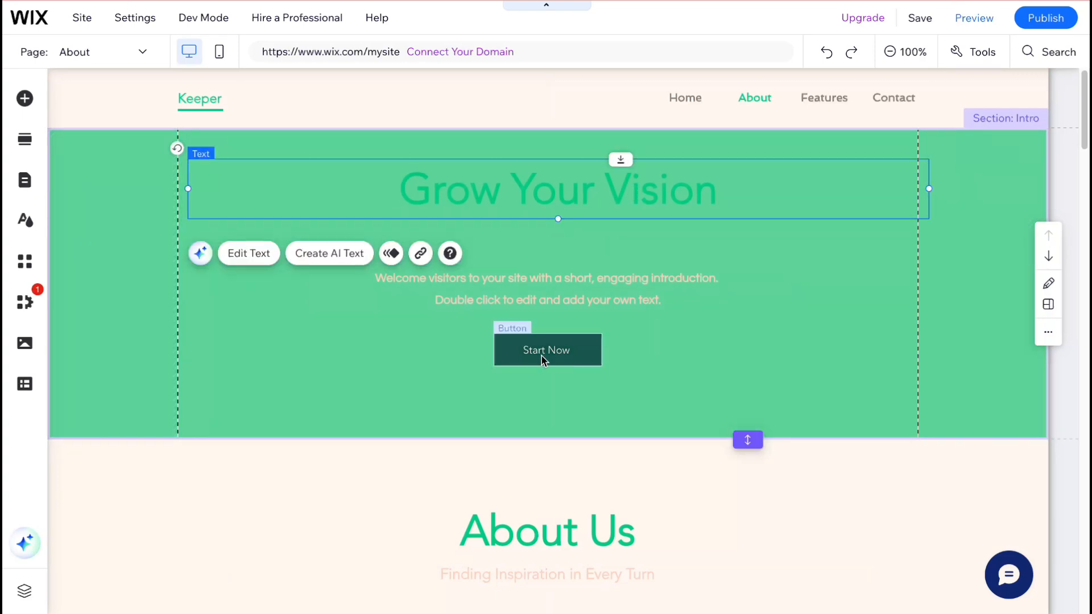
{"action": "left_click_drag", "start_coordinate": [542, 358], "coordinate": [542, 374]}
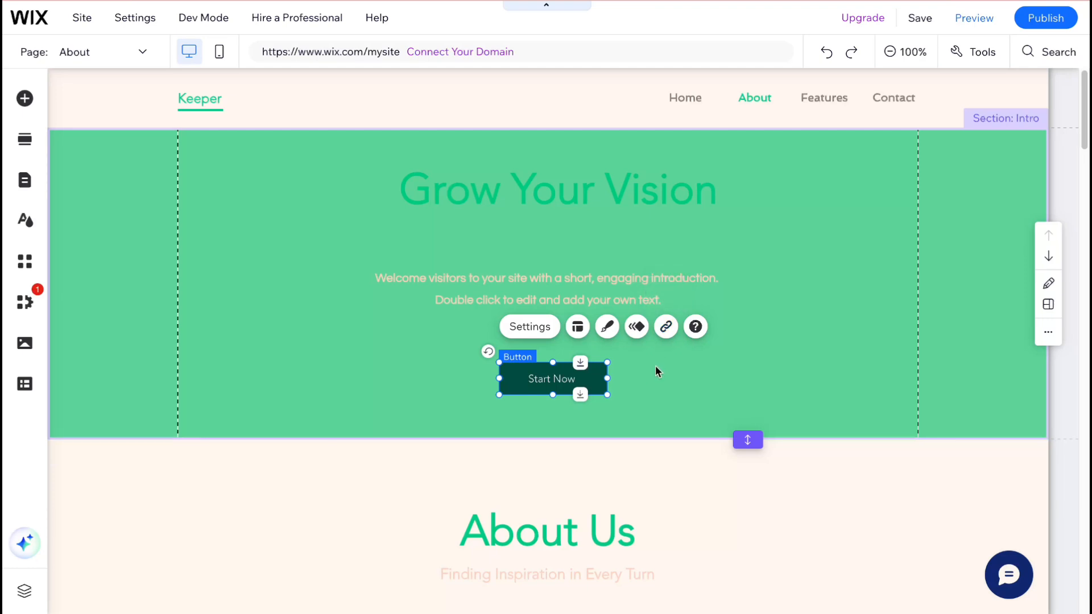
- Restyle the Start Now button with the Read More text design and close the button design settings
{"action": "left_click", "coordinate": [607, 328]}
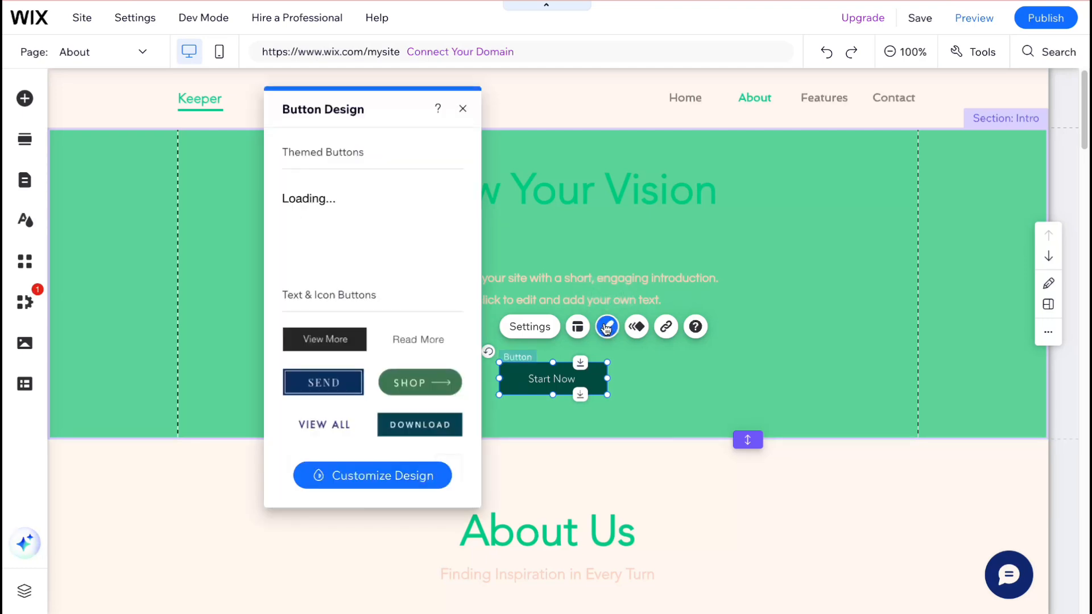
{"action": "left_click", "coordinate": [426, 384]}
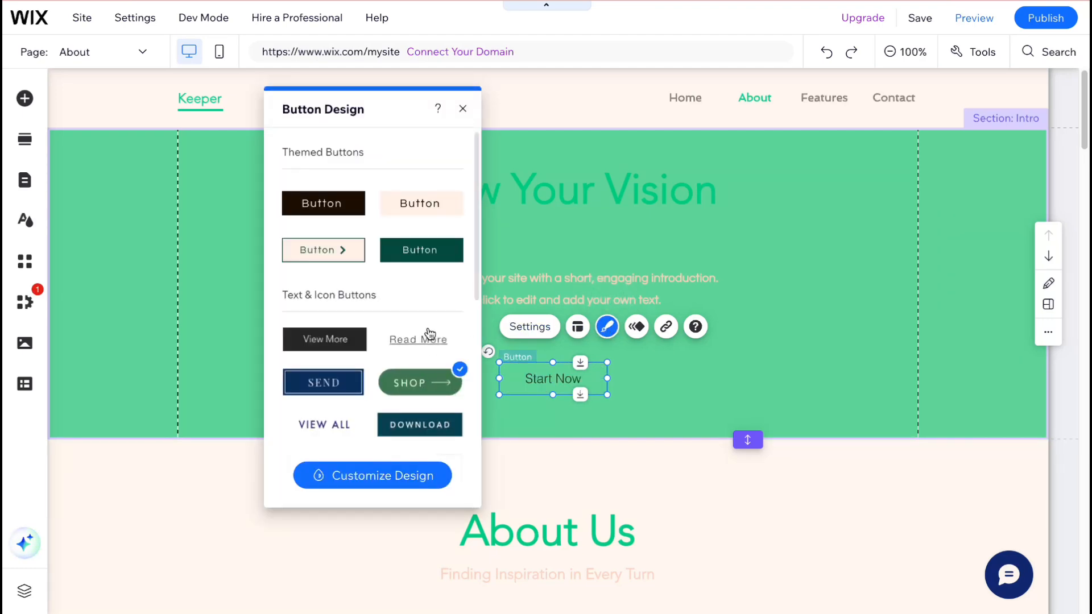
{"action": "left_click", "coordinate": [430, 337]}
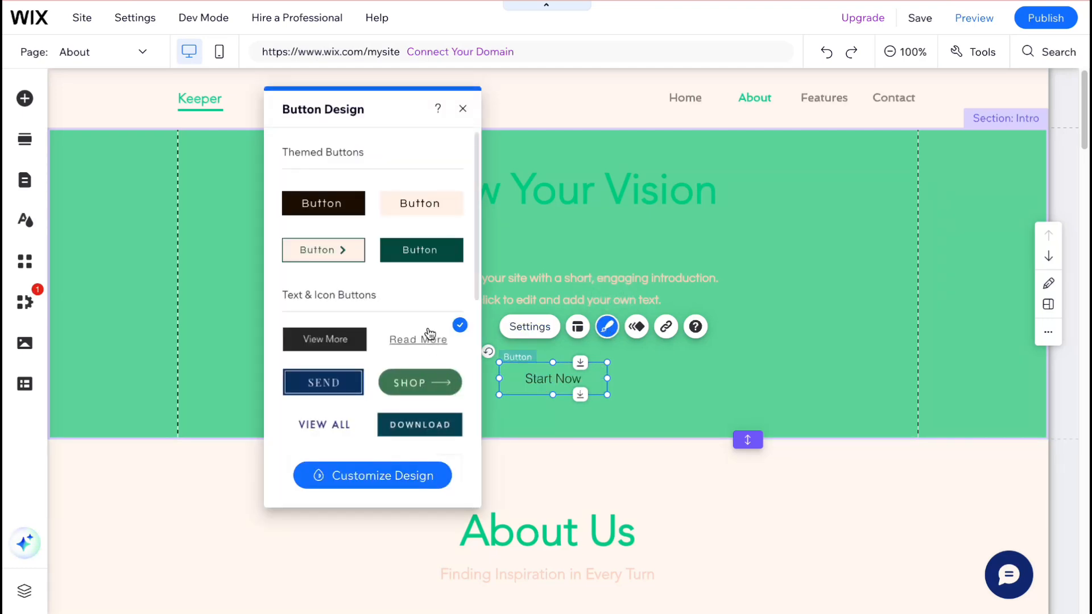
{"action": "left_click", "coordinate": [799, 378]}
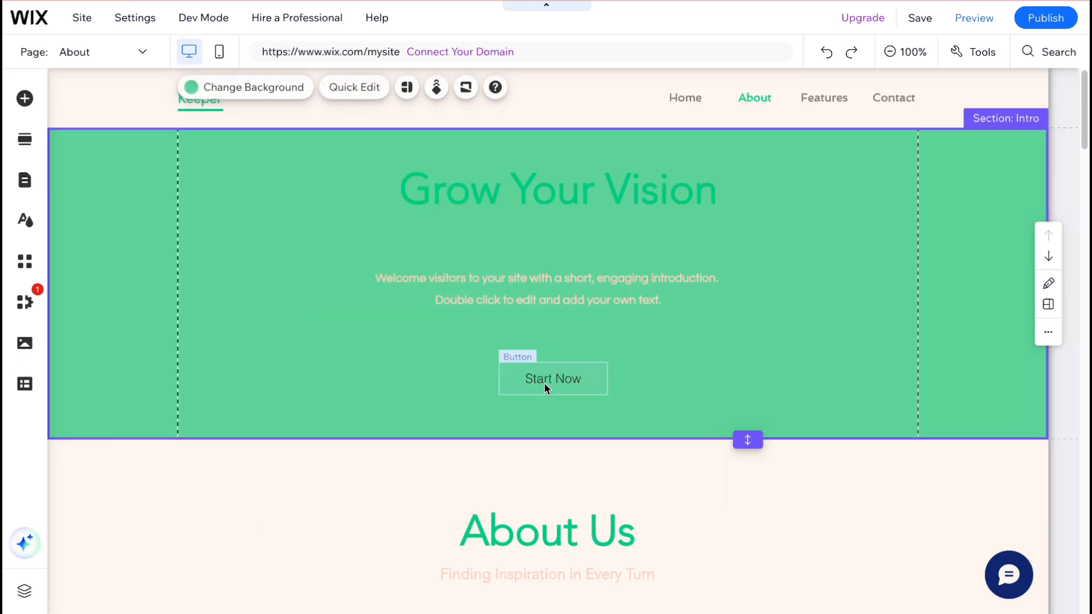
- Review the About page down to its footer and publish the site
{"action": "scroll", "coordinate": [544, 384], "scroll_direction": "down", "scroll_amount": 20}
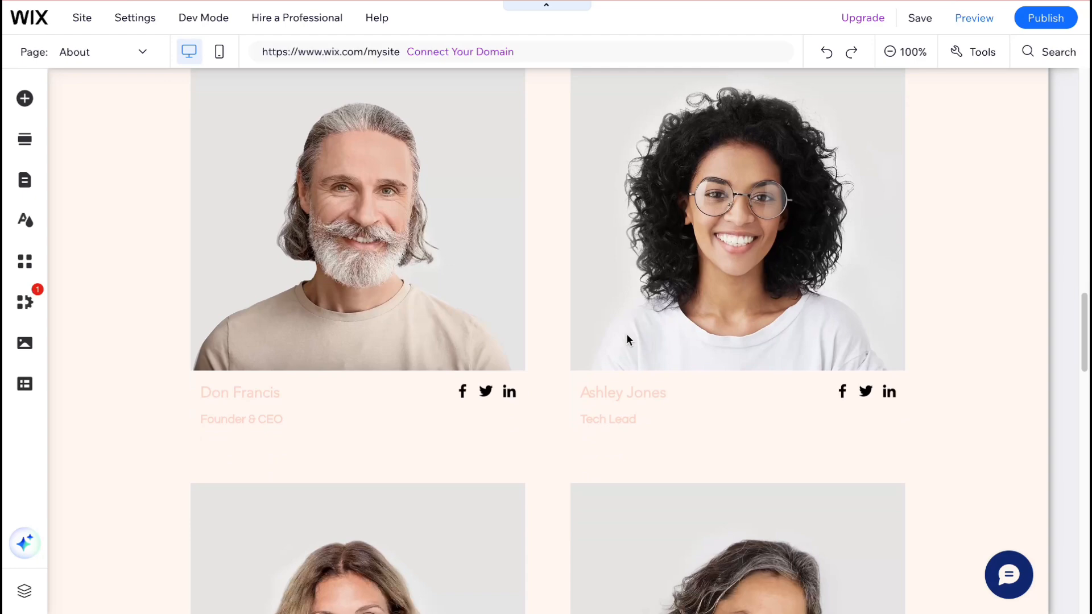
{"action": "scroll", "coordinate": [627, 334], "scroll_direction": "down", "scroll_amount": 15}
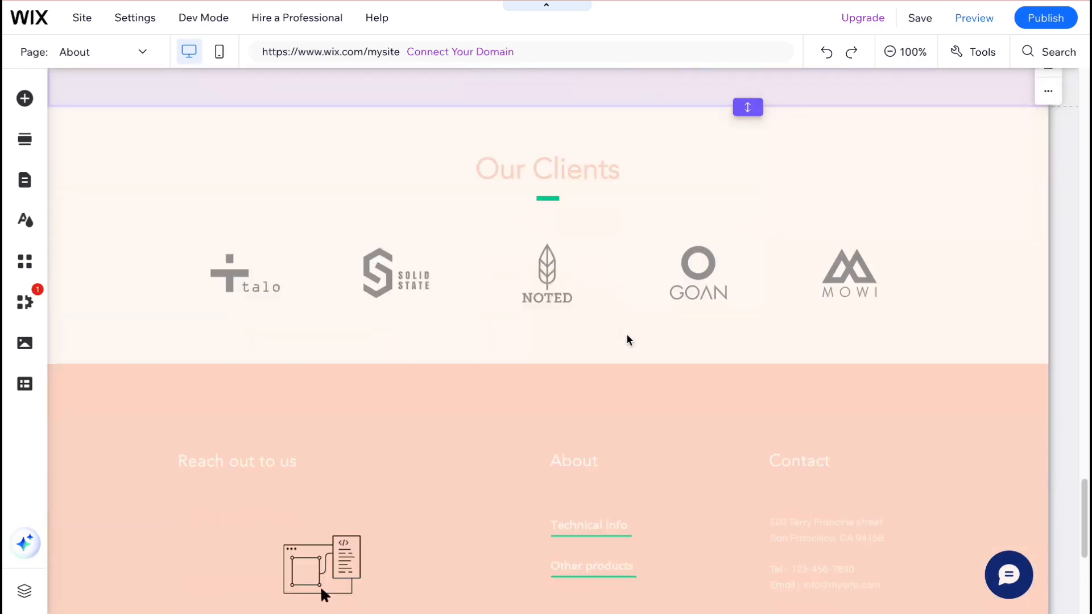
{"action": "scroll", "coordinate": [627, 339], "scroll_direction": "down", "scroll_amount": 6}
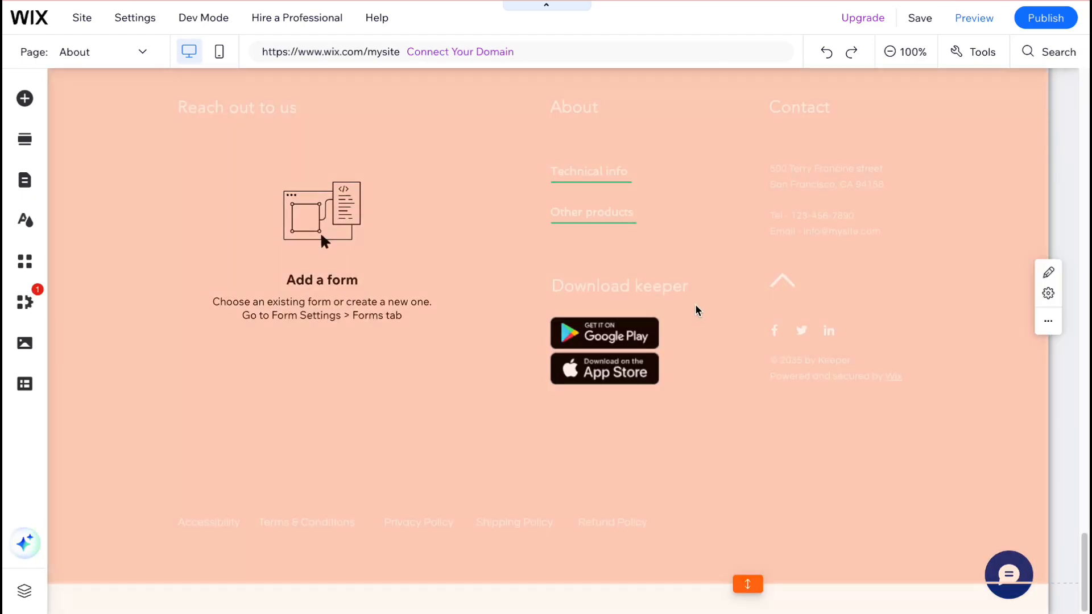
{"action": "scroll", "coordinate": [698, 310], "scroll_direction": "up", "scroll_amount": 20}
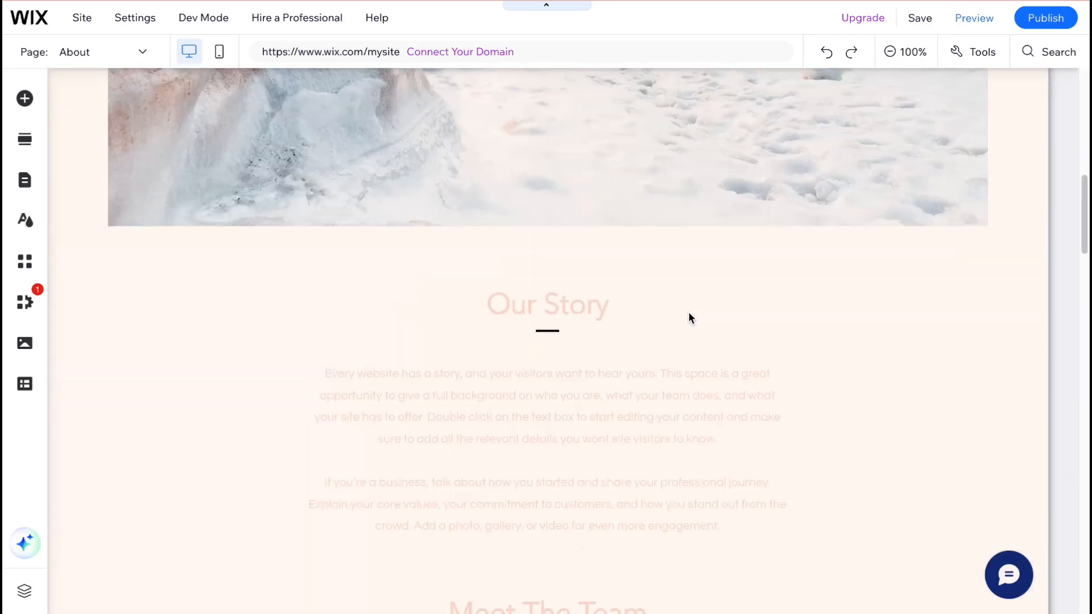
{"action": "scroll", "coordinate": [688, 316], "scroll_direction": "up", "scroll_amount": 10}
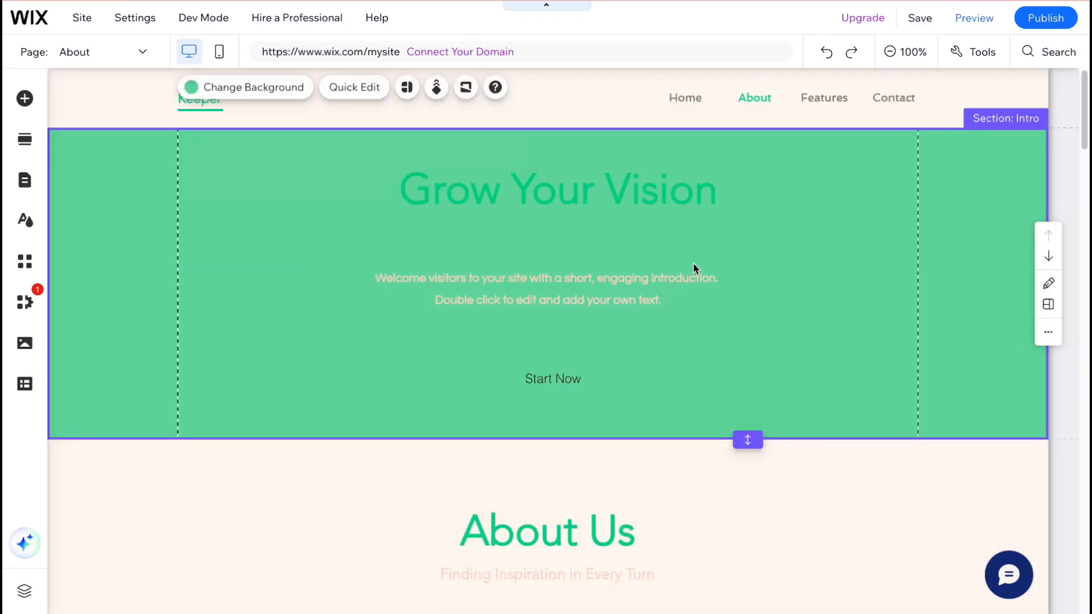
{"action": "left_click", "coordinate": [1042, 19]}
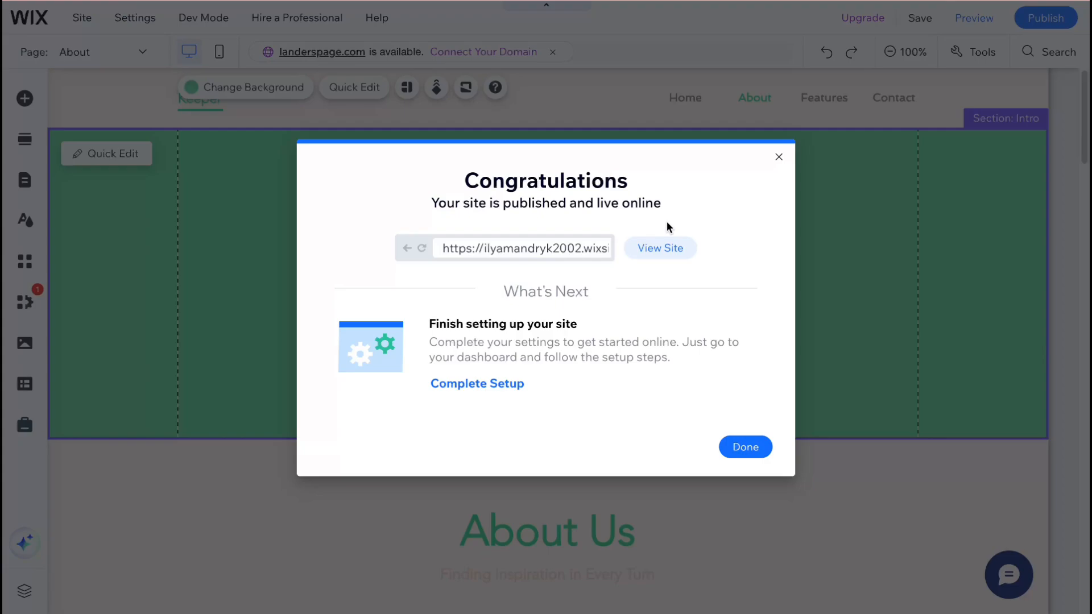
- View the published site, test its Google Play download link and return to the live home page
{"action": "left_click", "coordinate": [663, 248]}
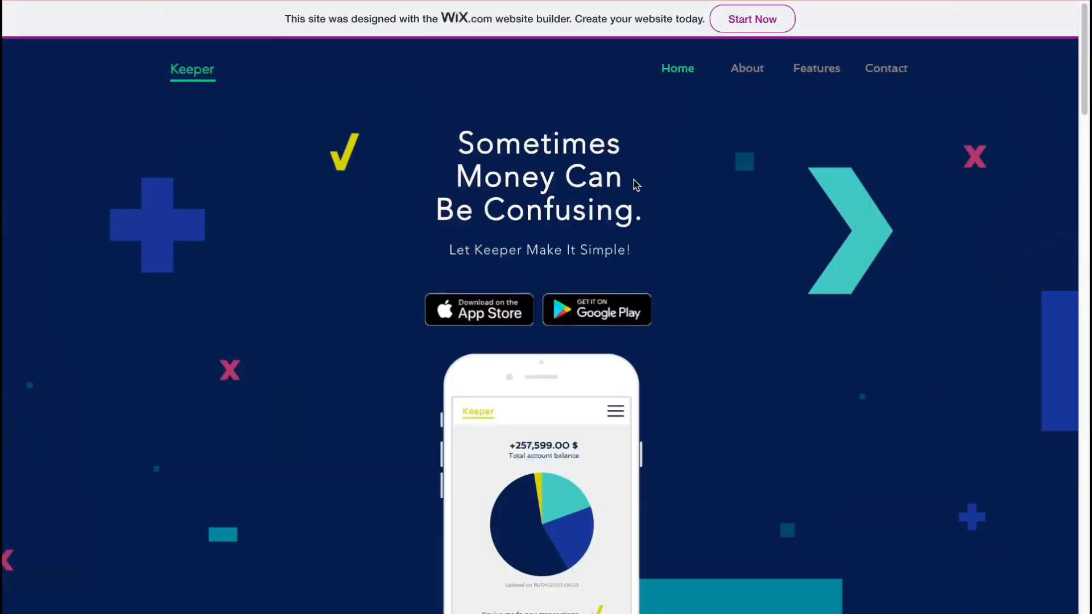
{"action": "left_click", "coordinate": [600, 309]}
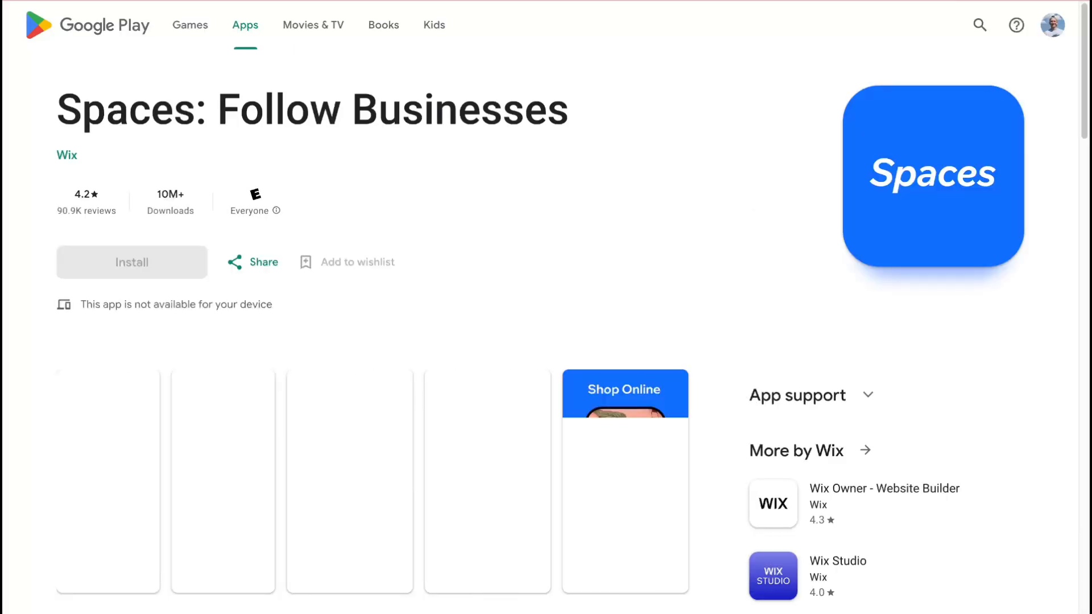
{"action": "left_click", "coordinate": [933, 1]}
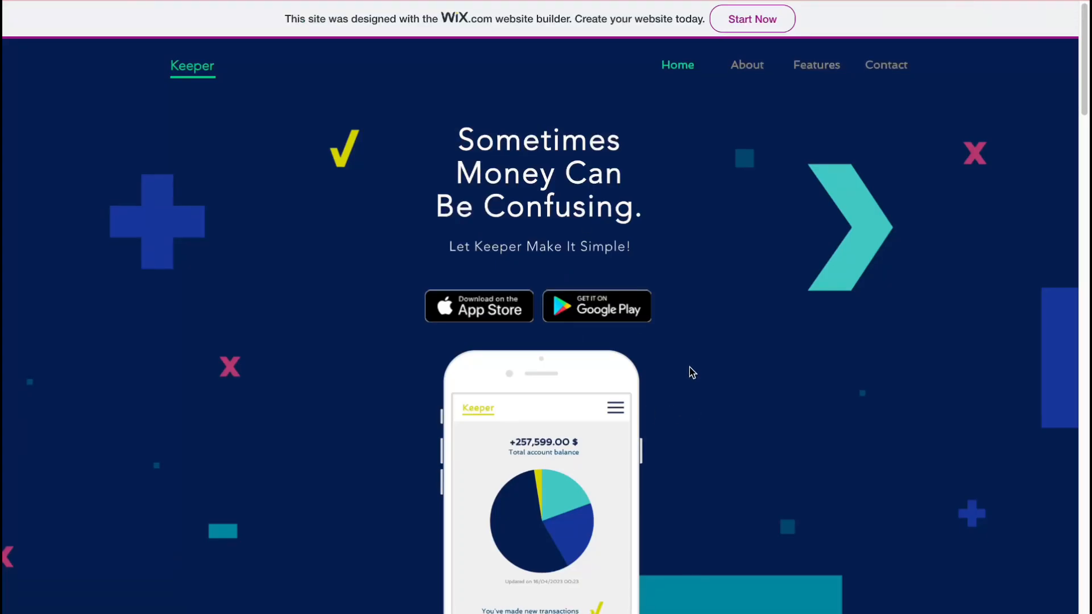
- Review the live home page from its header through the numbered feature sections and back up
{"action": "scroll", "coordinate": [691, 358], "scroll_direction": "down", "scroll_amount": 5}
{"action": "scroll", "coordinate": [690, 358], "scroll_direction": "up", "scroll_amount": 5}
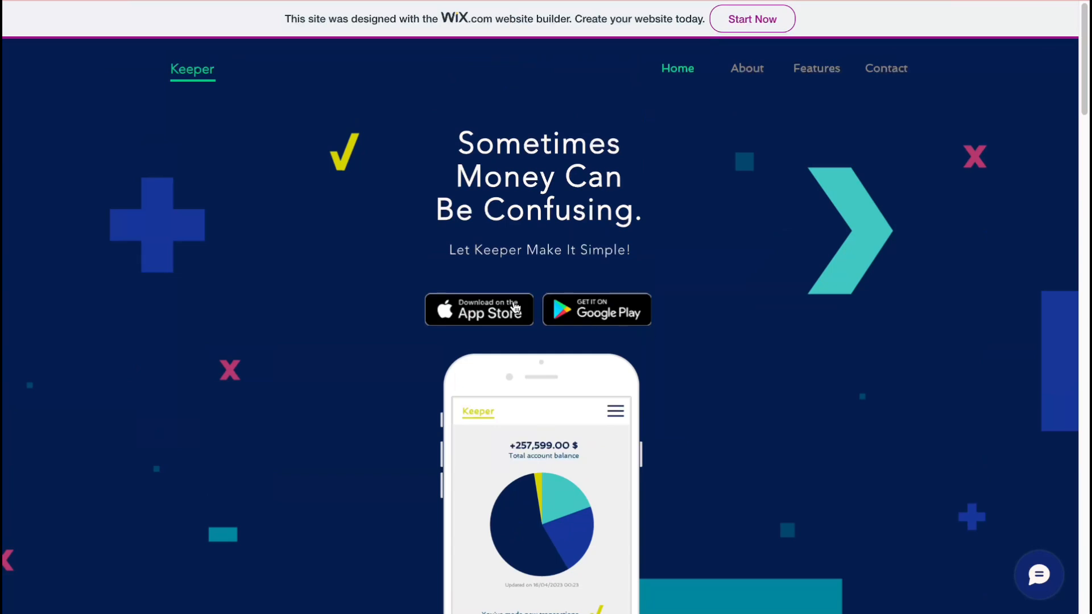
{"action": "scroll", "coordinate": [514, 308], "scroll_direction": "down", "scroll_amount": 1}
{"action": "scroll", "coordinate": [796, 253], "scroll_direction": "up", "scroll_amount": 1}
{"action": "scroll", "coordinate": [729, 414], "scroll_direction": "down", "scroll_amount": 15}
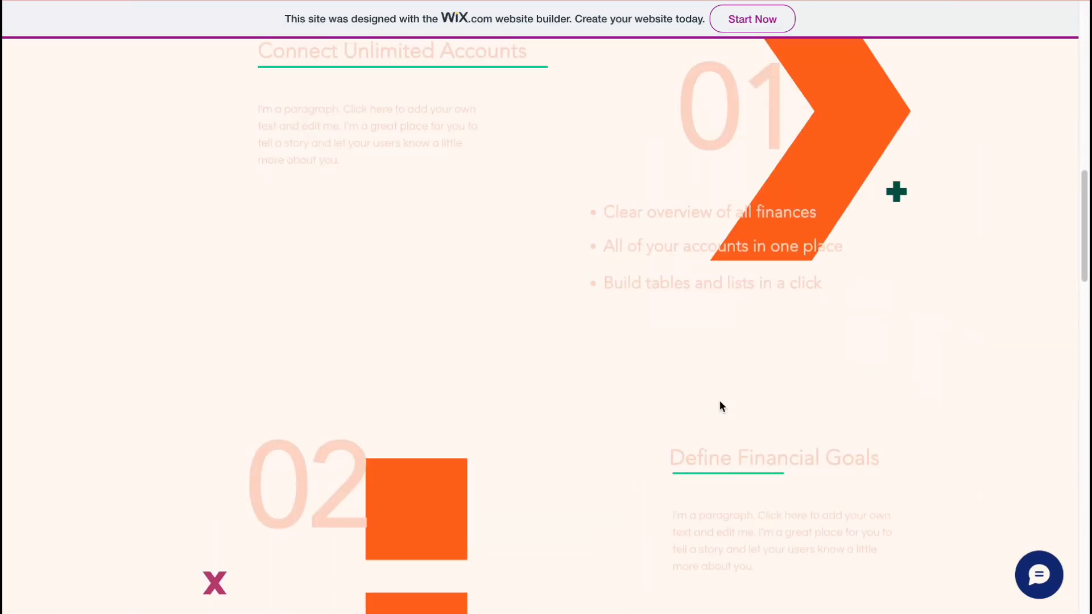
{"action": "scroll", "coordinate": [719, 400], "scroll_direction": "down", "scroll_amount": 3}
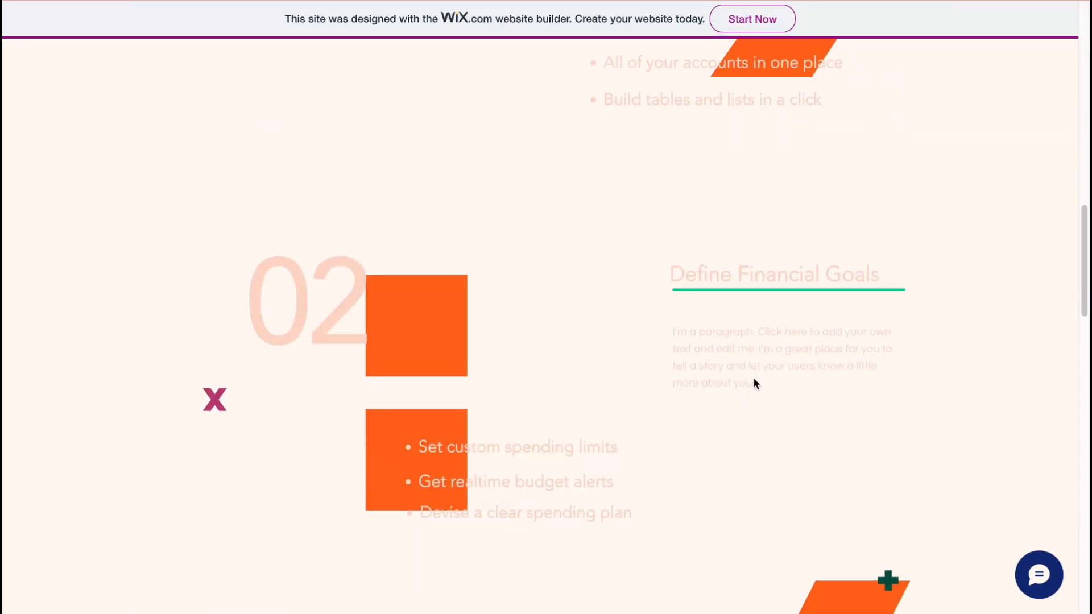
{"action": "scroll", "coordinate": [752, 377], "scroll_direction": "down", "scroll_amount": 5}
{"action": "scroll", "coordinate": [745, 339], "scroll_direction": "up", "scroll_amount": 10}
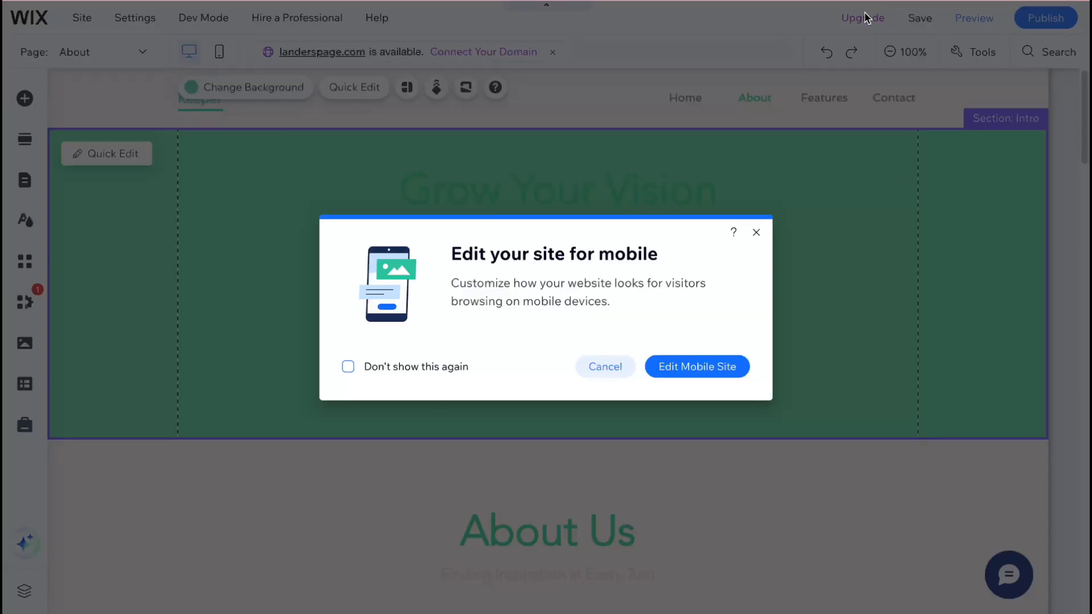
- Open the Premium plan comparison from the site editor and review the Business Elite, Business, Core and Light plans
{"action": "left_click", "coordinate": [866, 17]}
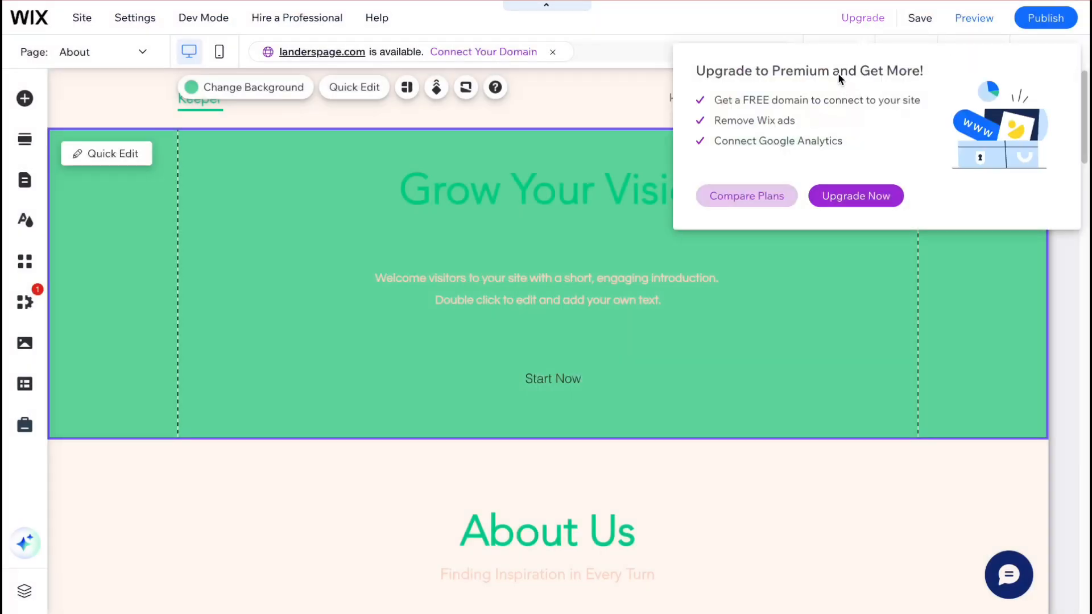
{"action": "left_click", "coordinate": [761, 193]}
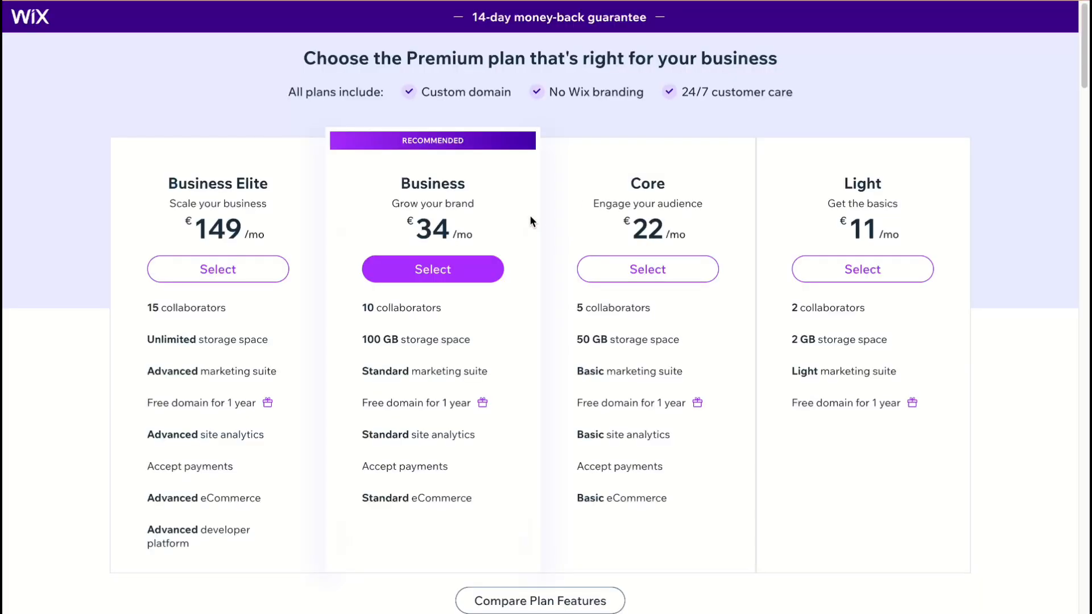
{"action": "scroll", "coordinate": [530, 216], "scroll_direction": "down", "scroll_amount": 1}
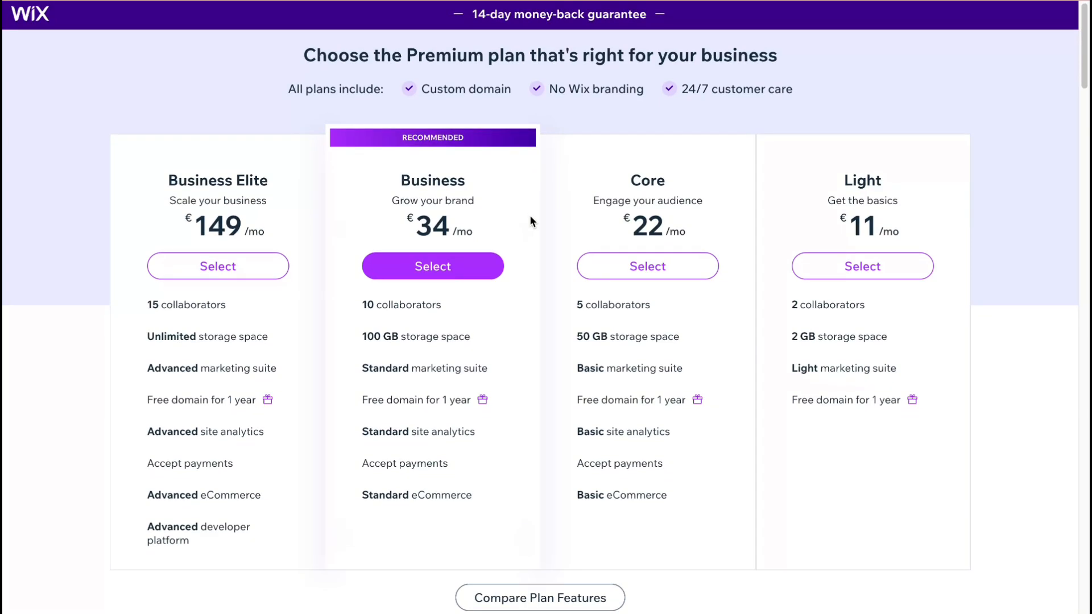
{"action": "scroll", "coordinate": [525, 212], "scroll_direction": "down", "scroll_amount": 1}
{"action": "scroll", "coordinate": [526, 212], "scroll_direction": "down", "scroll_amount": 1}
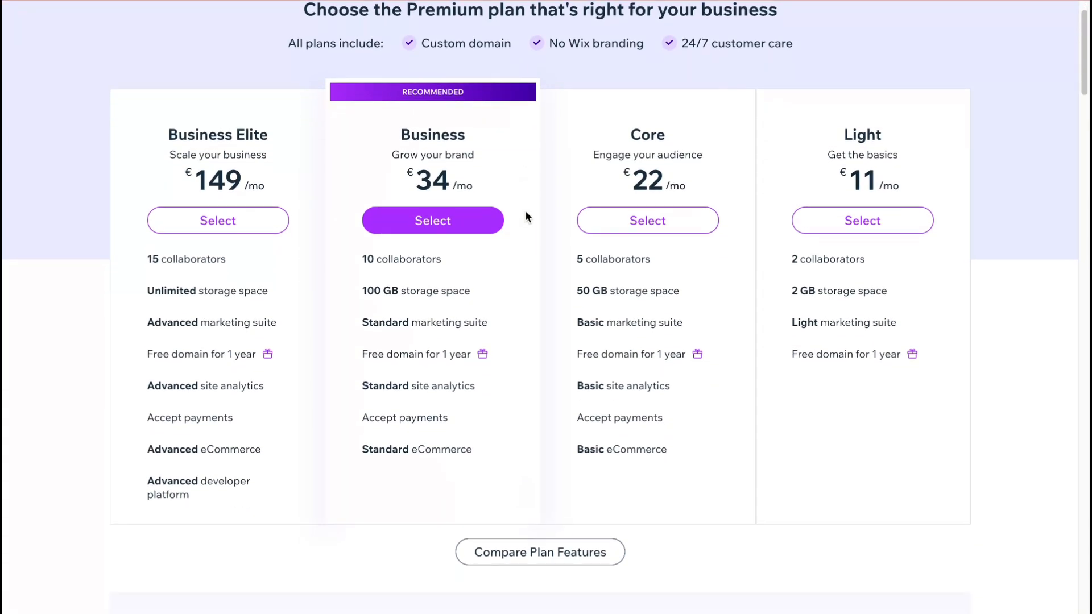